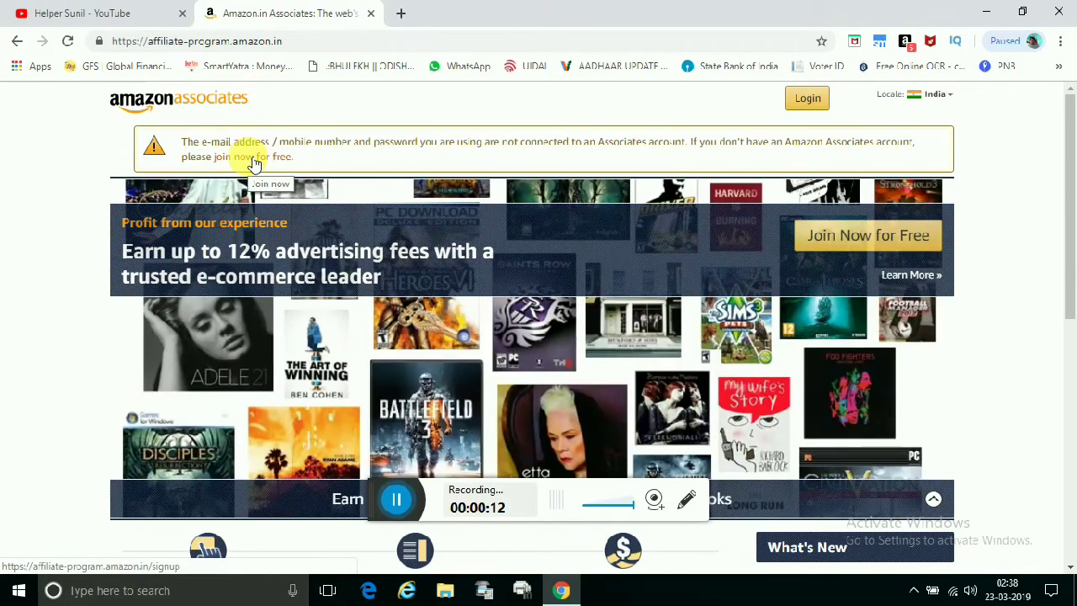
# - Start the free Associates sign-up from the 'join now' link in the yellow warning banner
pyautogui.click(254, 163)
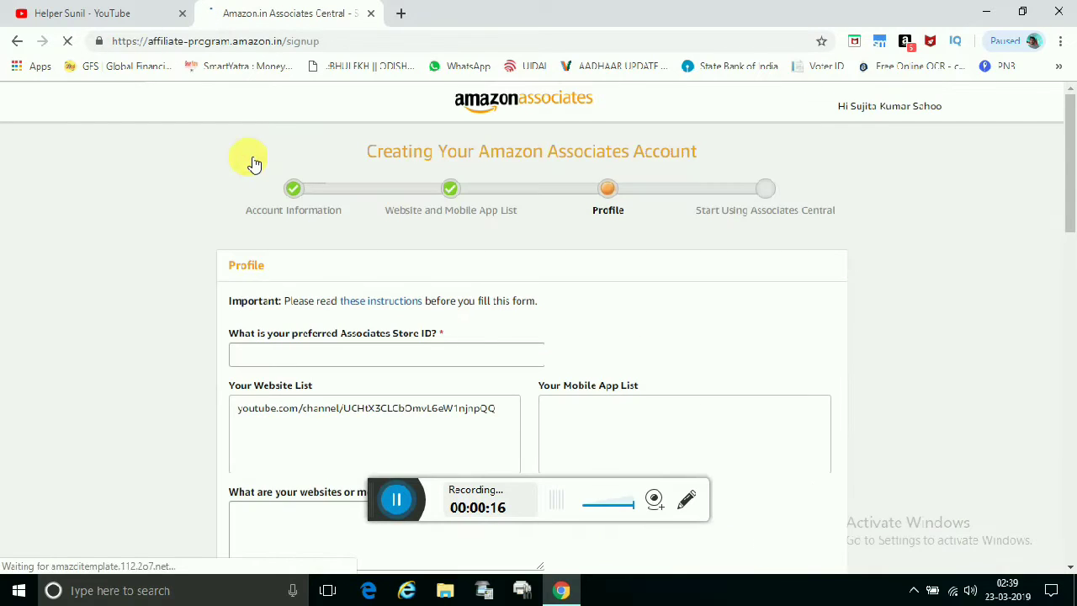
# - Enter helpersunil as the preferred Associates Store ID on the Profile form
pyautogui.moveTo(433, 336)
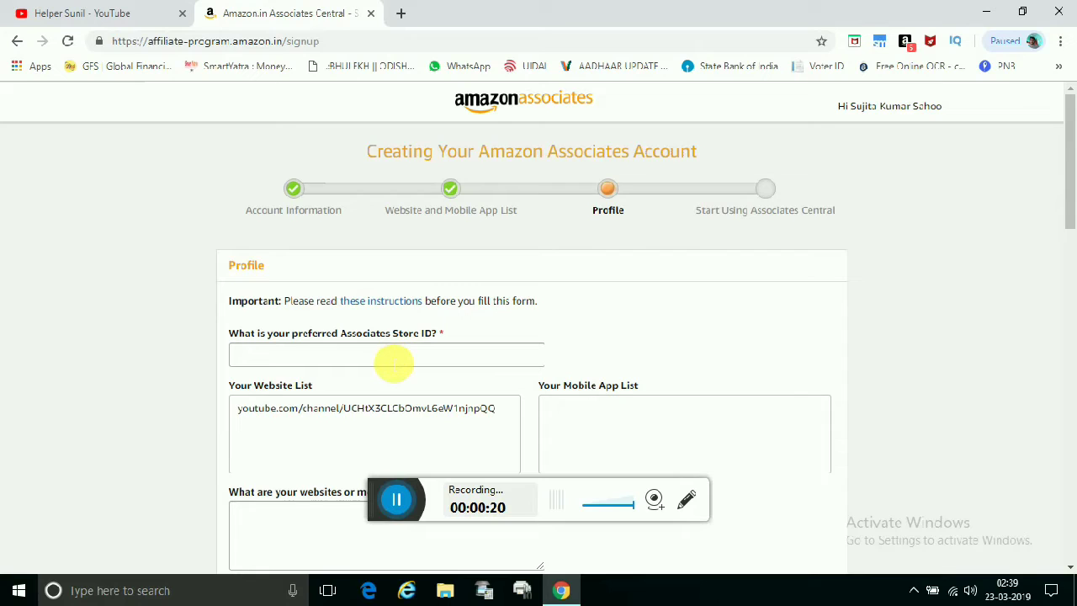
pyautogui.click(394, 363)
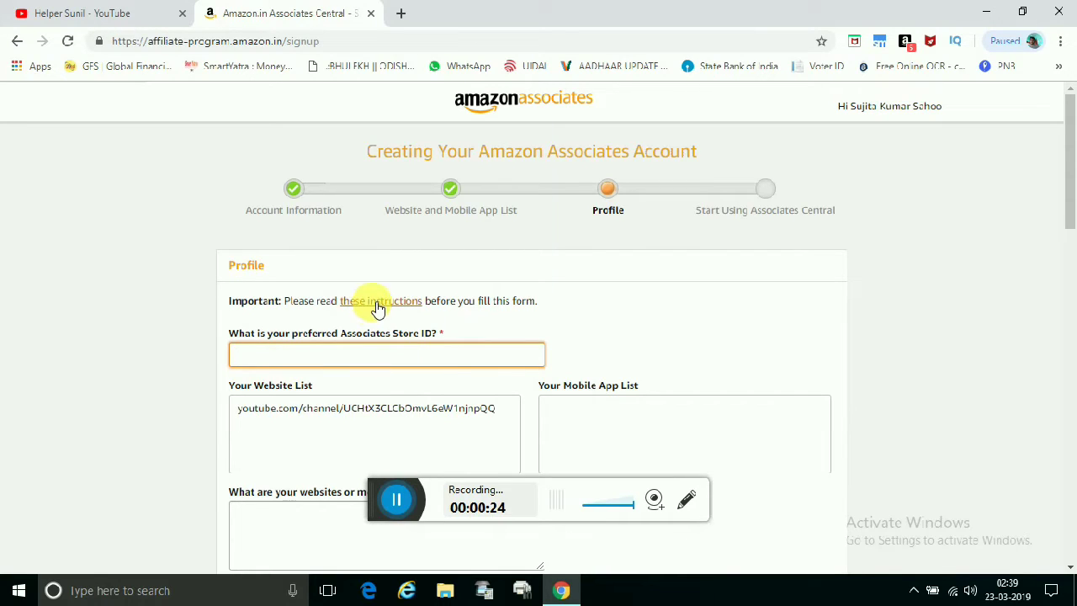
pyautogui.moveTo(378, 307)
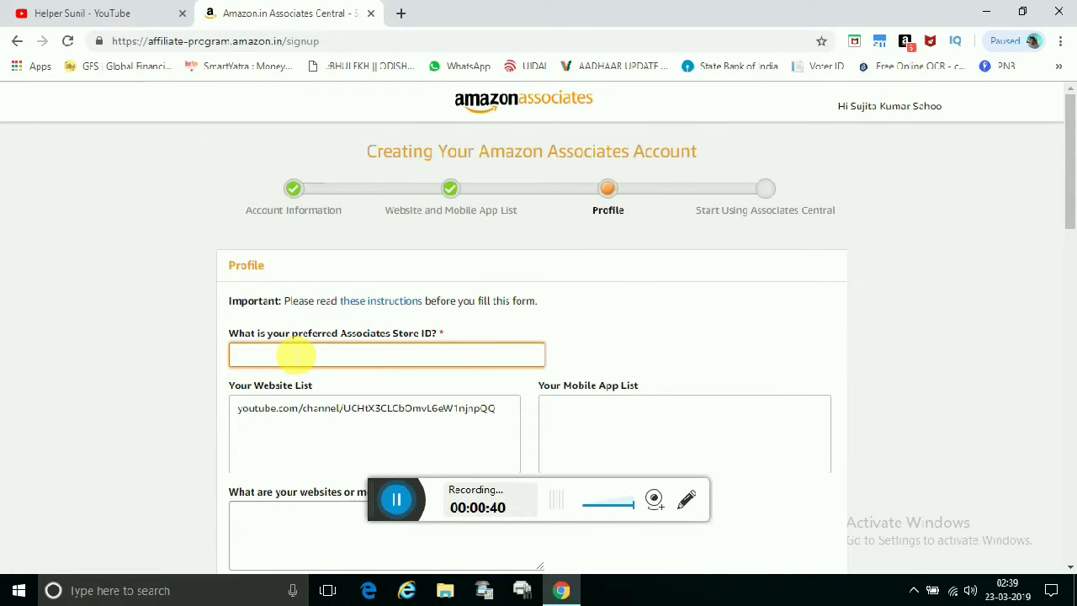
pyautogui.write('helpersunil')
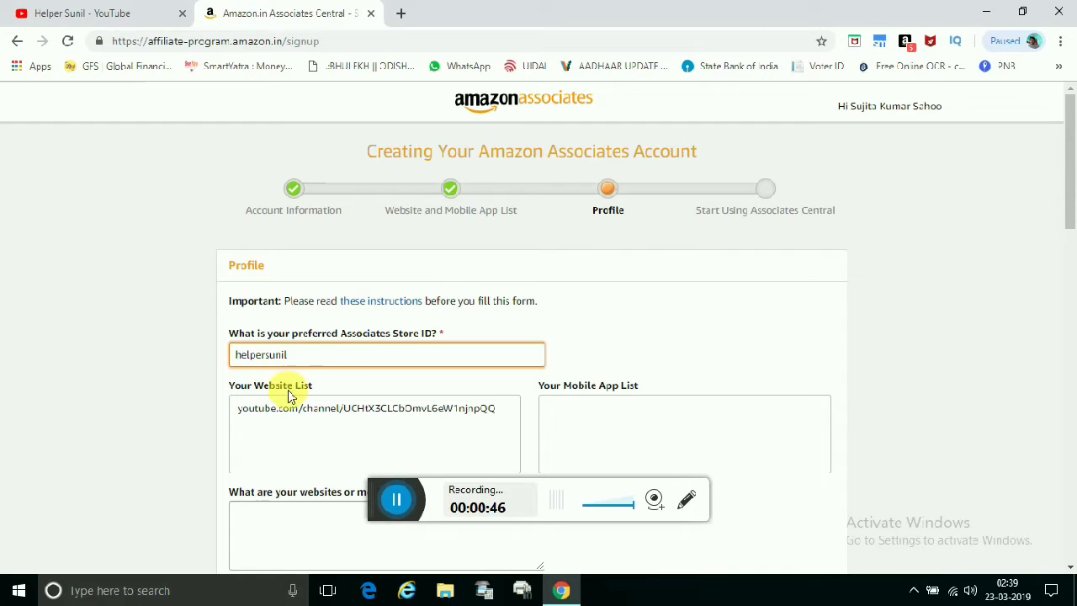
pyautogui.scroll(-1, 290, 426)
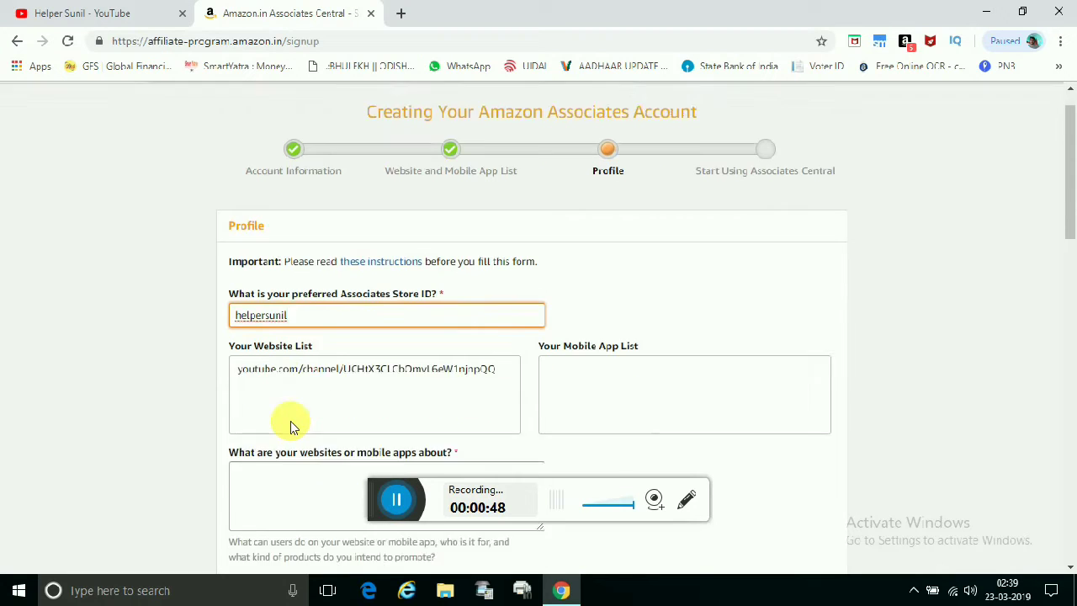
# - Describe what the website is about as 'Youtube'
pyautogui.click(290, 426)
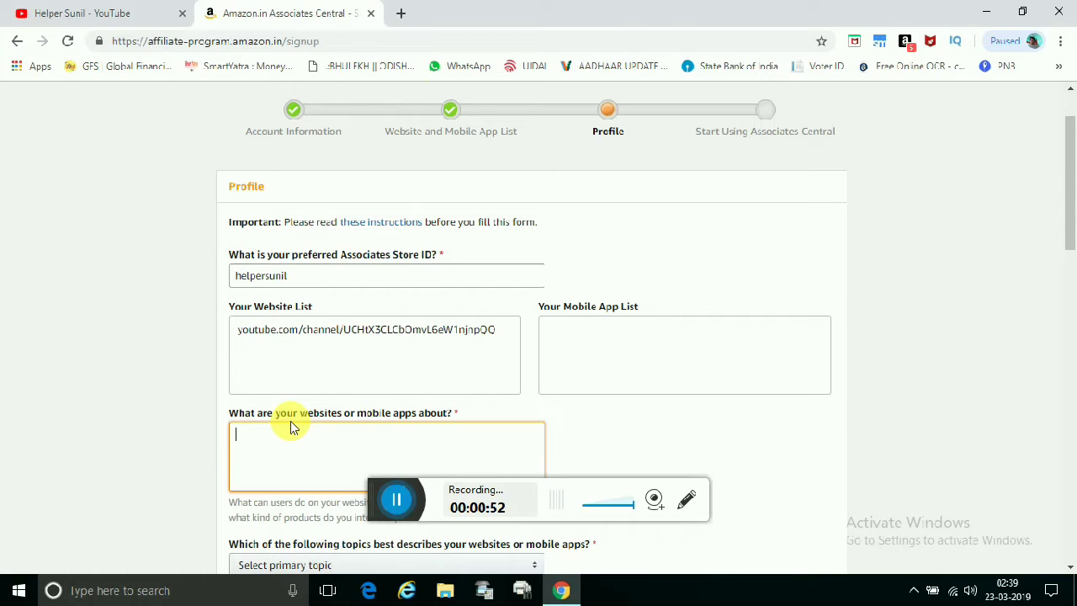
pyautogui.scroll(-1, 290, 426)
pyautogui.scroll(-1, 291, 427)
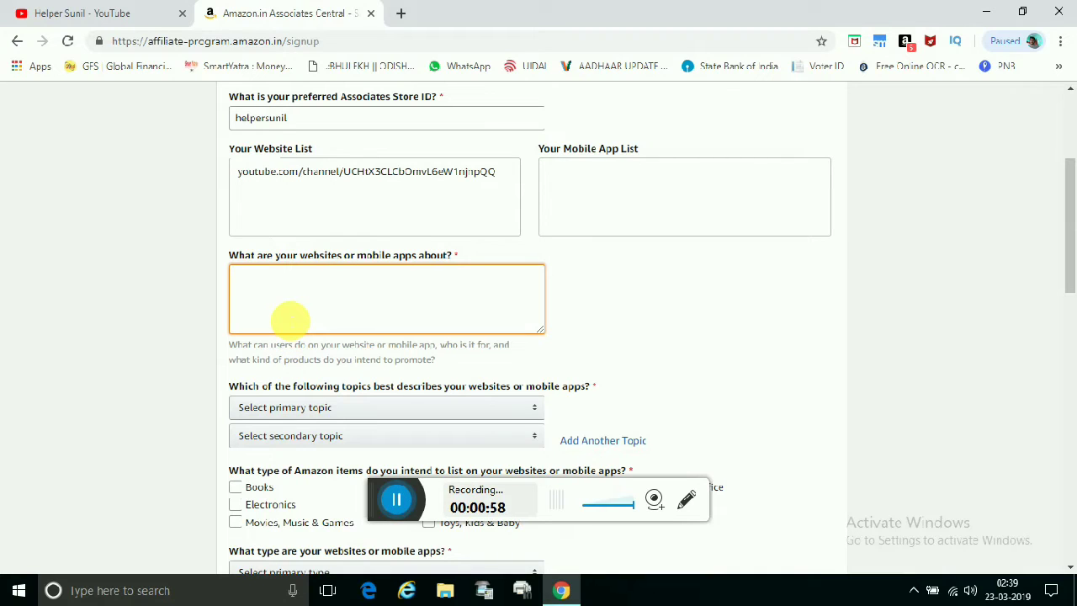
pyautogui.write('Youtube')
# - Choose Computers/Software/Technology as primary topic and Education/ School /Reference/News as secondary
pyautogui.click(294, 410)
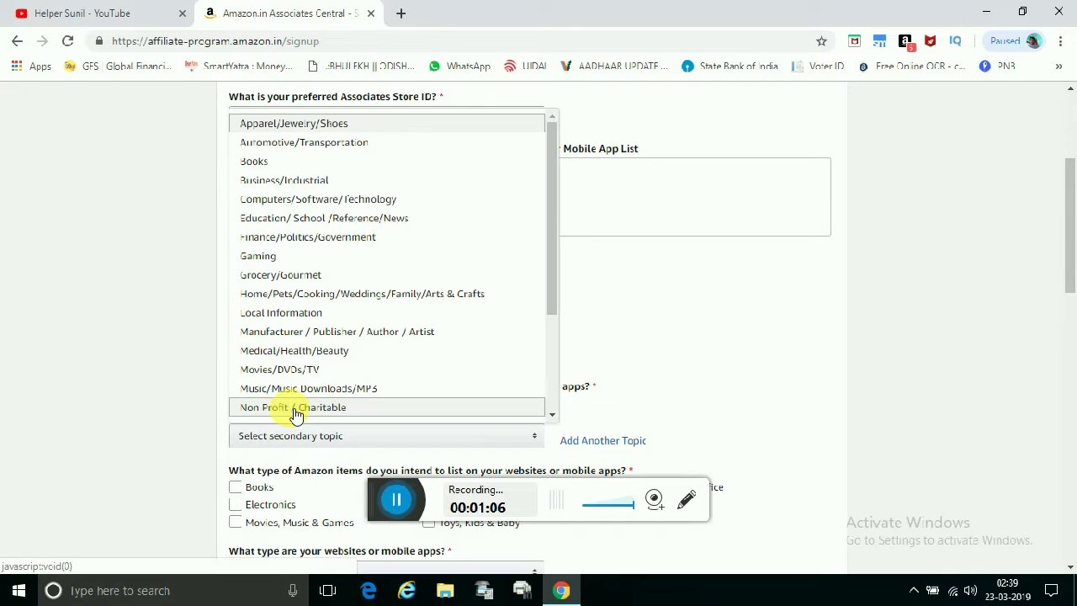
pyautogui.click(290, 199)
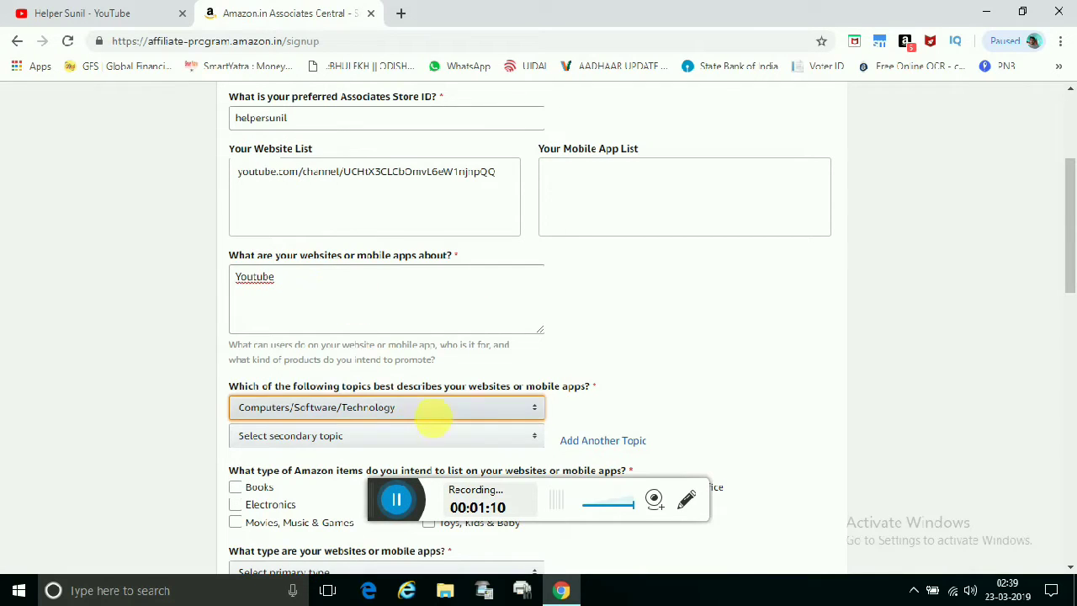
pyautogui.click(469, 436)
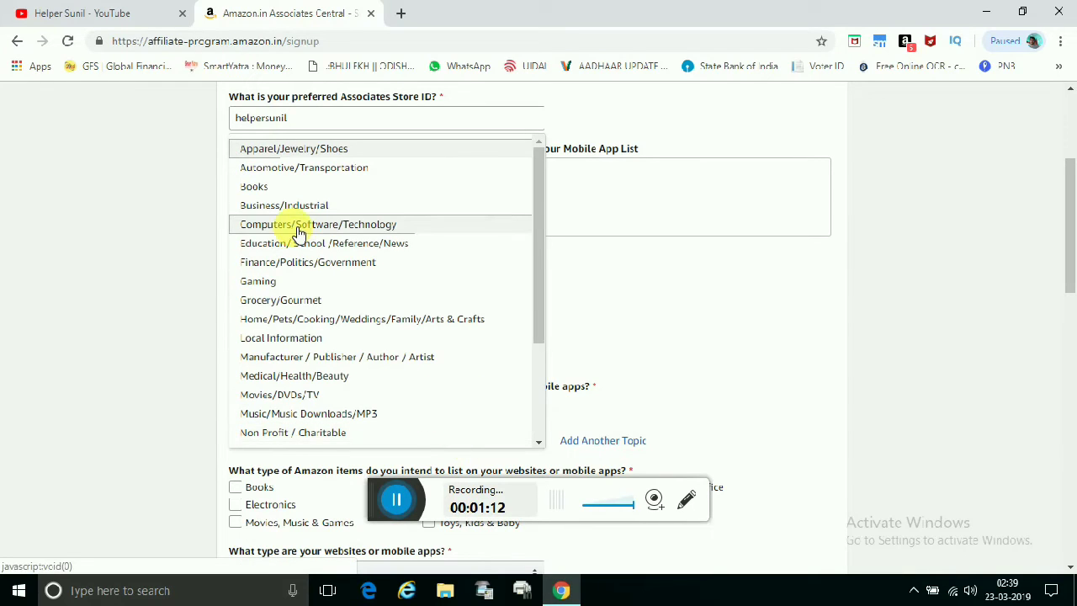
pyautogui.click(277, 243)
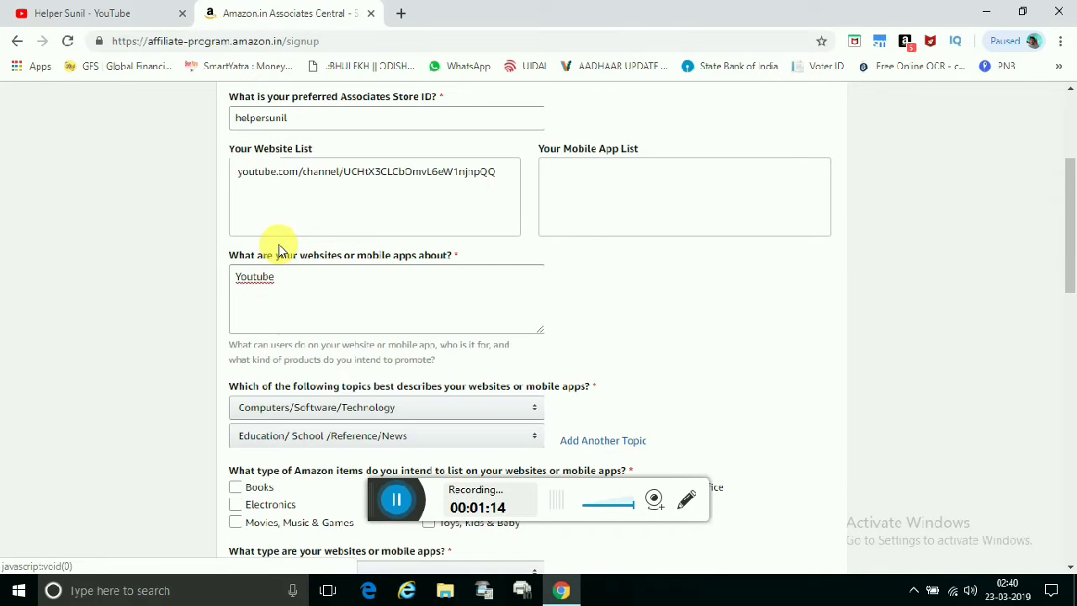
pyautogui.scroll(-3, 143, 320)
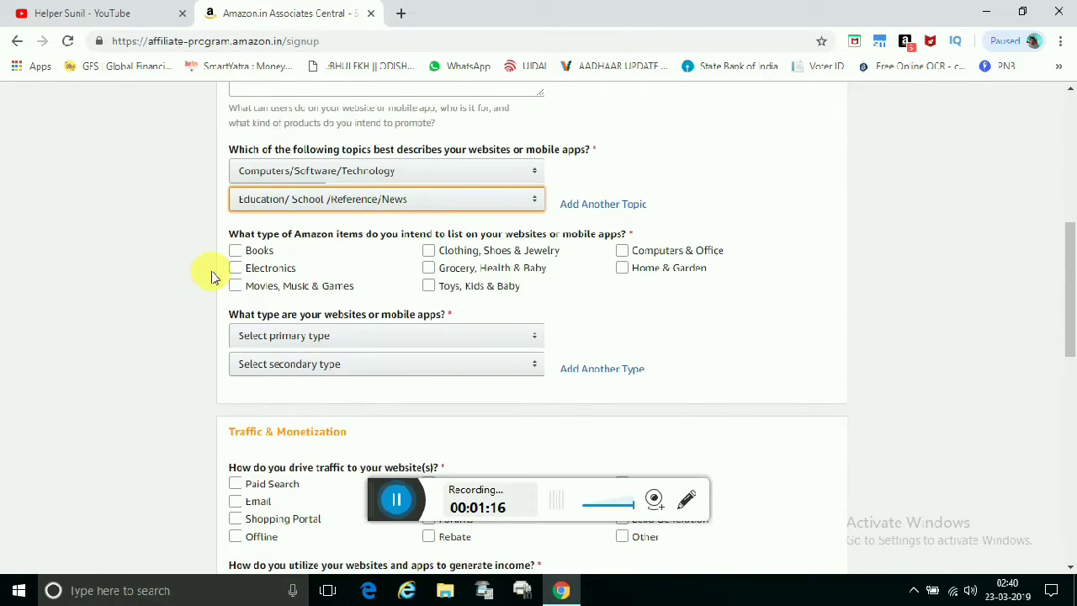
# - Tick Electronics, Toys, Kids & Baby, Computers & Office, and Clothing, Shoes & Jewelry as item types
pyautogui.click(235, 268)
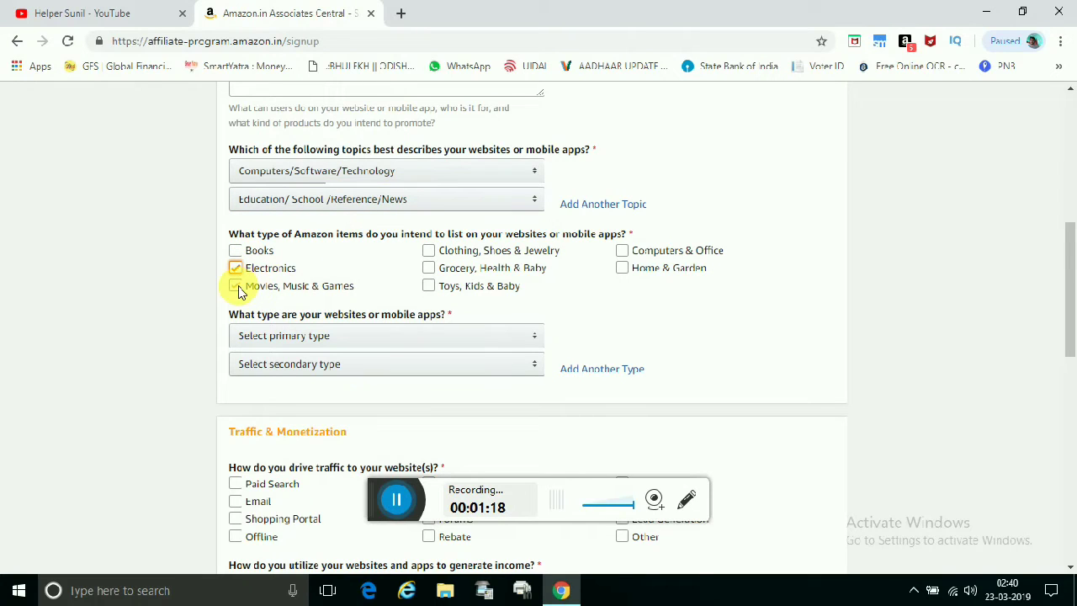
pyautogui.click(438, 291)
pyautogui.click(622, 250)
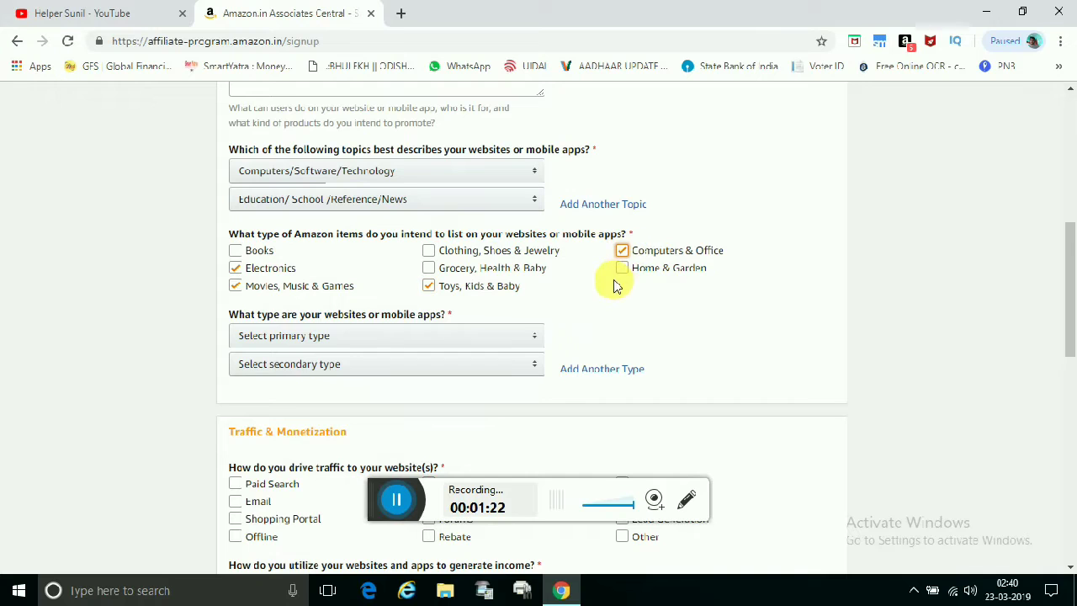
pyautogui.scroll(-2, 613, 281)
pyautogui.click(428, 94)
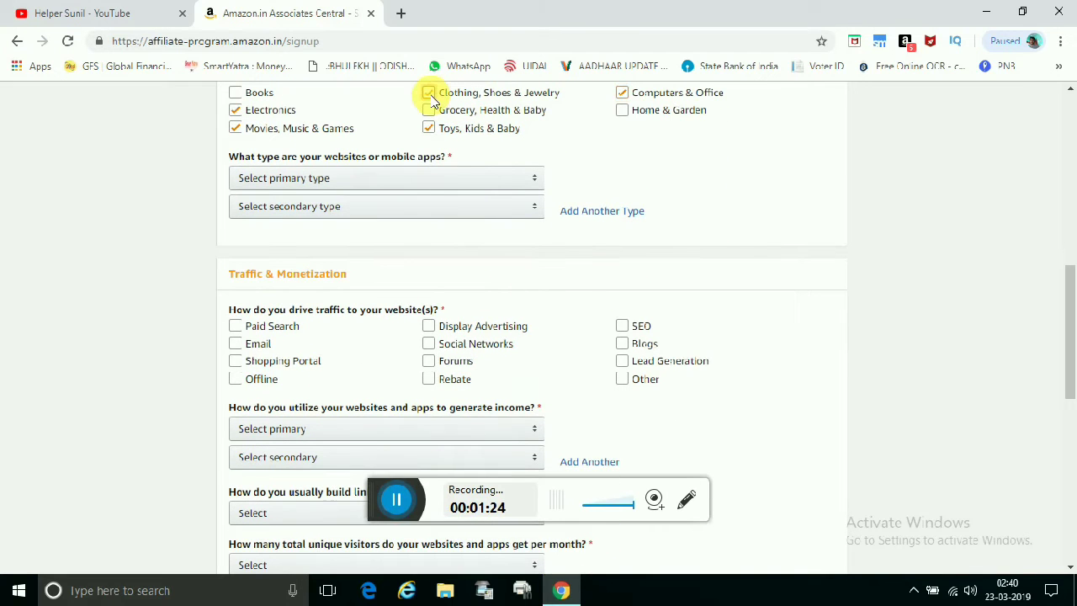
# - Set website types to A Blog and Other, and mark Offline as a traffic source
pyautogui.click(339, 179)
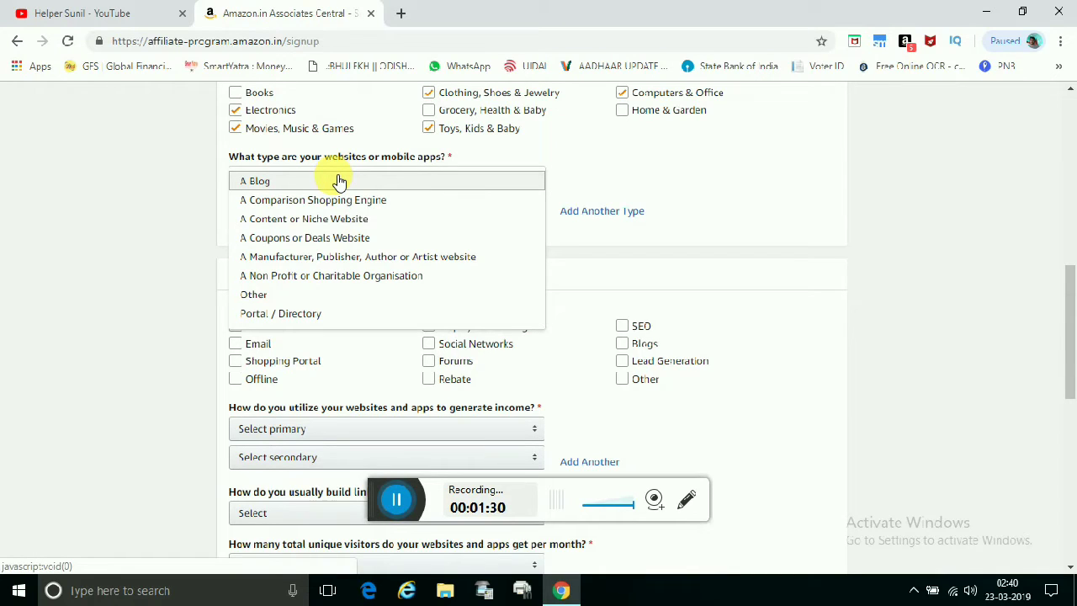
pyautogui.click(339, 181)
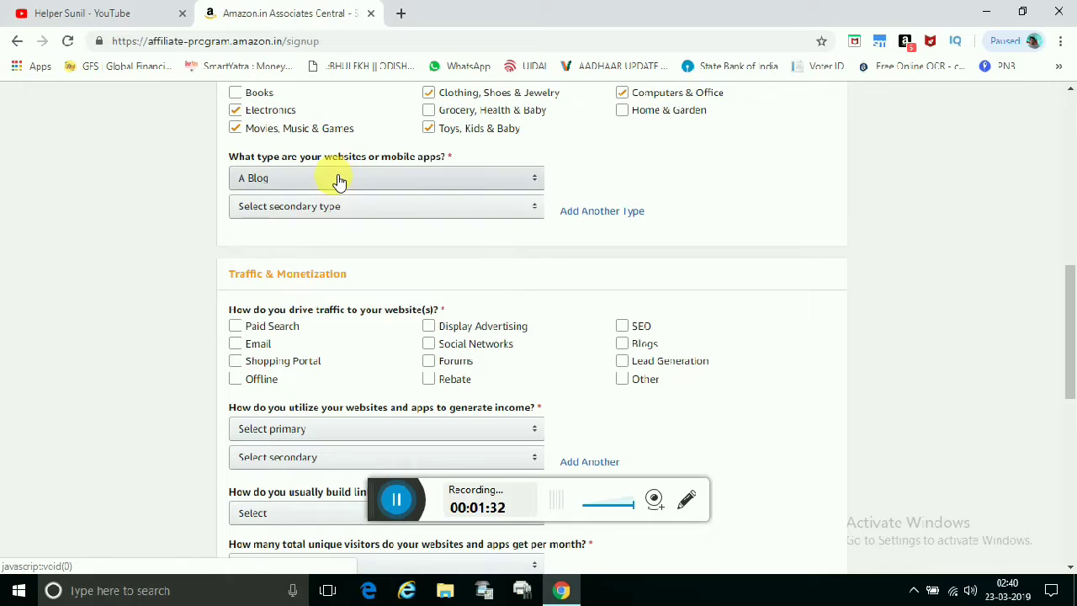
pyautogui.click(344, 211)
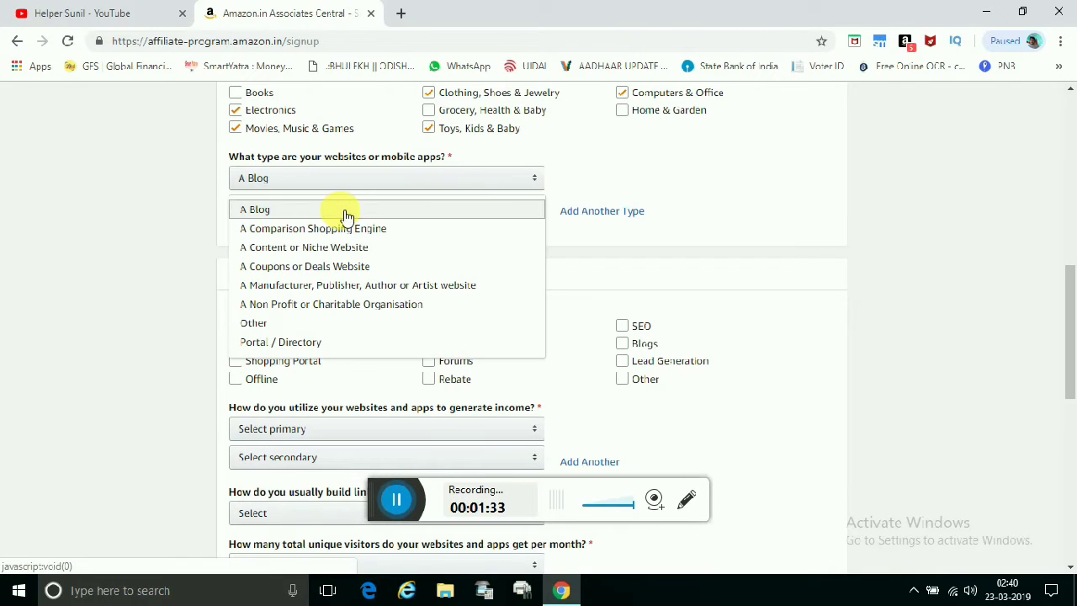
pyautogui.click(269, 322)
pyautogui.click(267, 330)
pyautogui.click(256, 379)
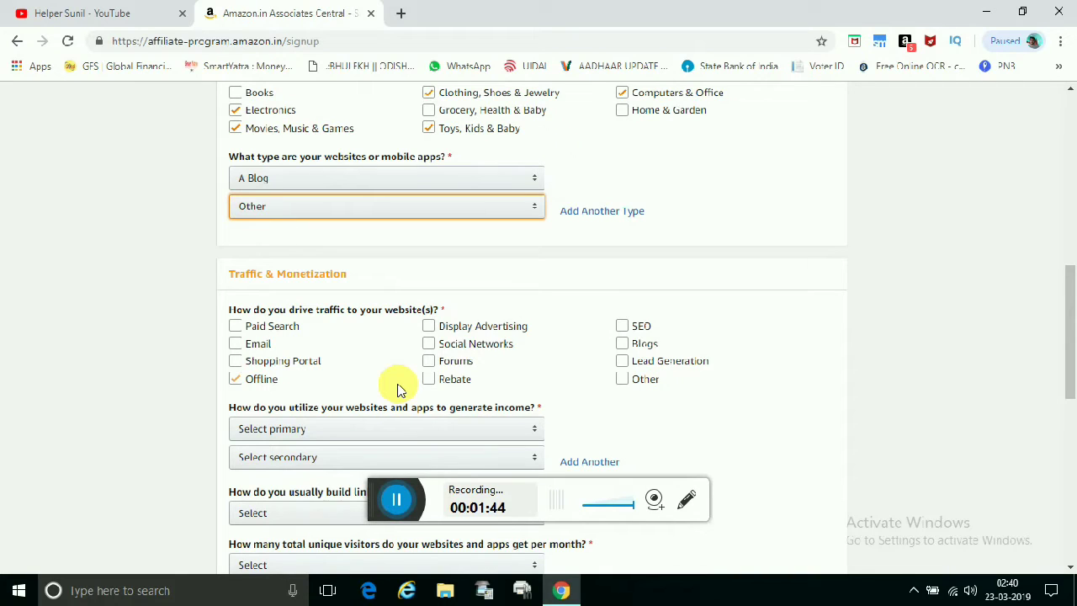
# - Switch the traffic source from Offline to Shopping Portal
pyautogui.click(235, 379)
pyautogui.click(247, 362)
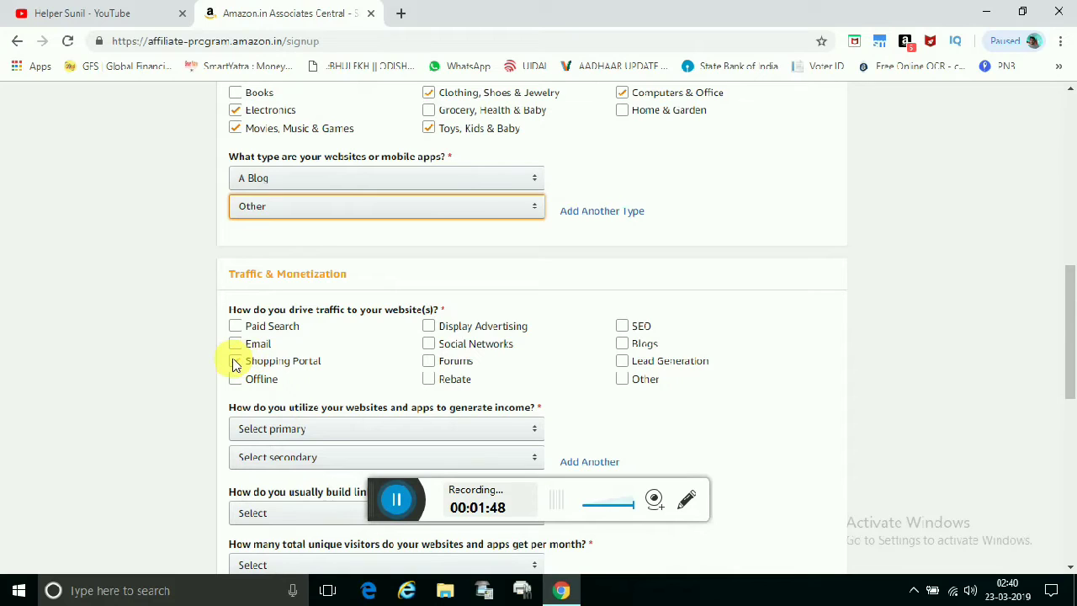
pyautogui.click(433, 382)
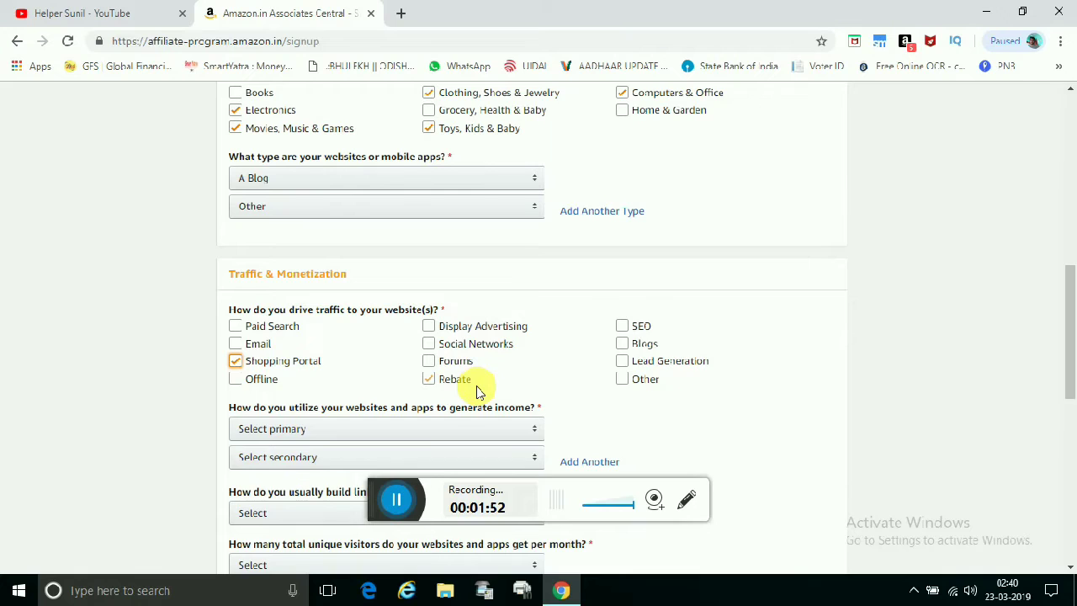
# - Bring up the choices for how the websites and apps generate income
pyautogui.scroll(-1, 476, 391)
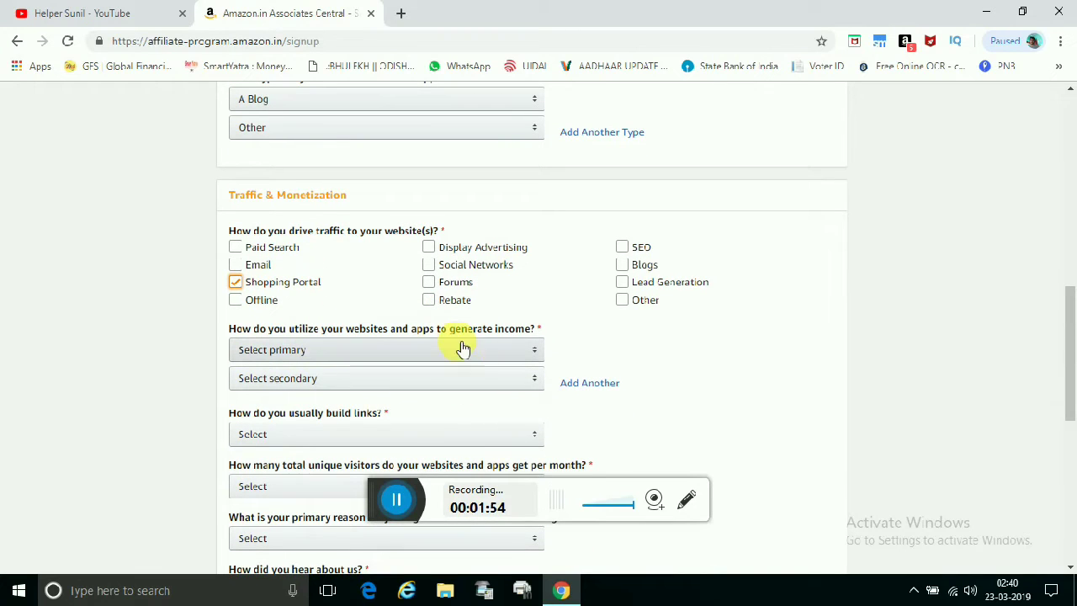
pyautogui.click(527, 355)
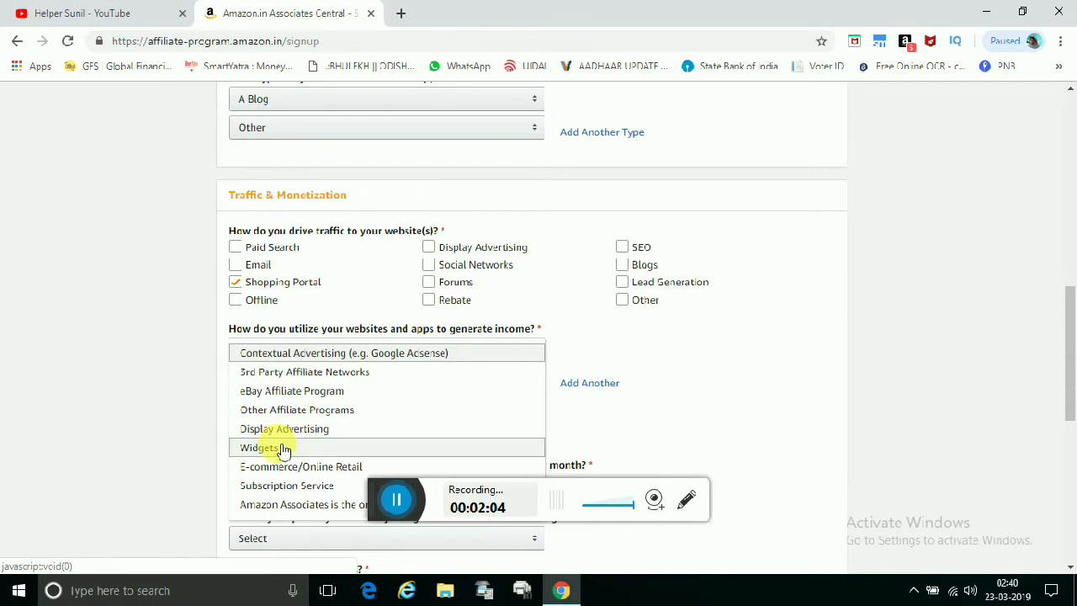
pyautogui.scroll(-1, 280, 473)
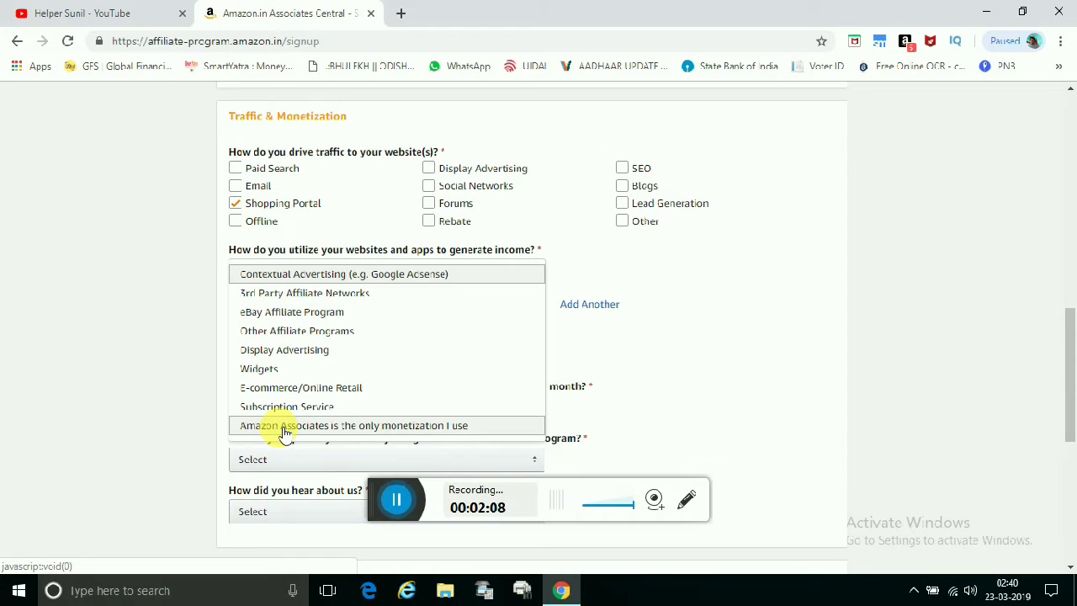
pyautogui.scroll(-1, 281, 428)
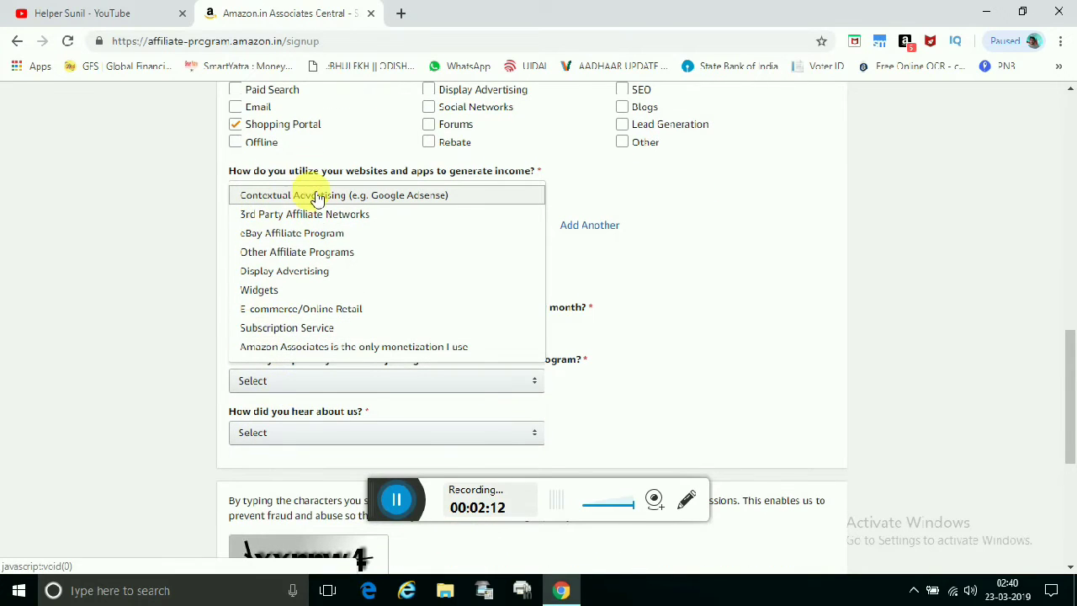
# - Choose Contextual Advertising as main income method, 3rd Party Affiliate Networks secondary, and Other for link building
pyautogui.click(474, 196)
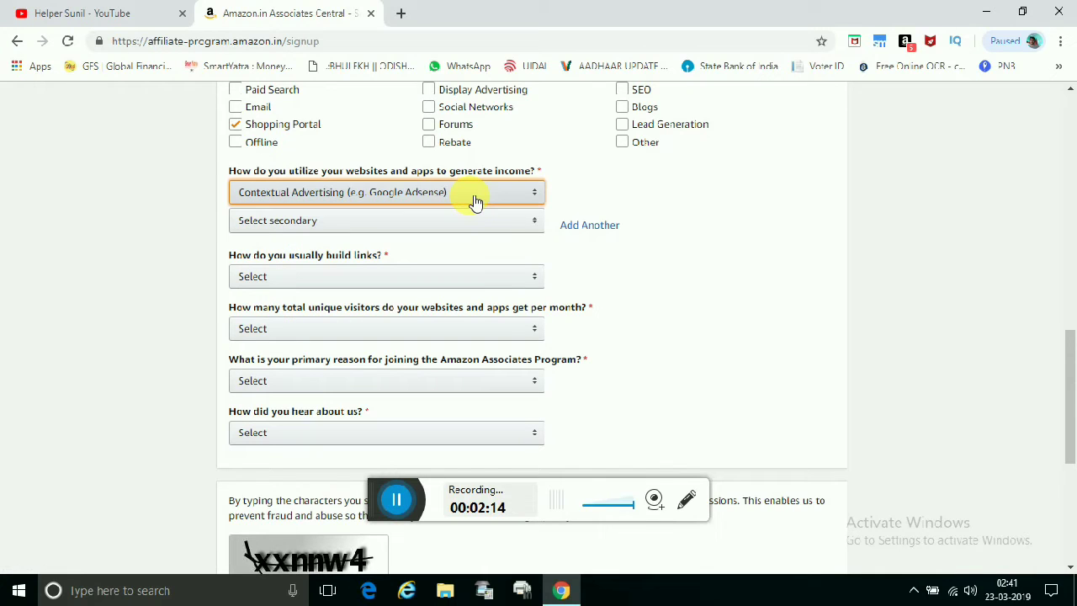
pyautogui.click(525, 232)
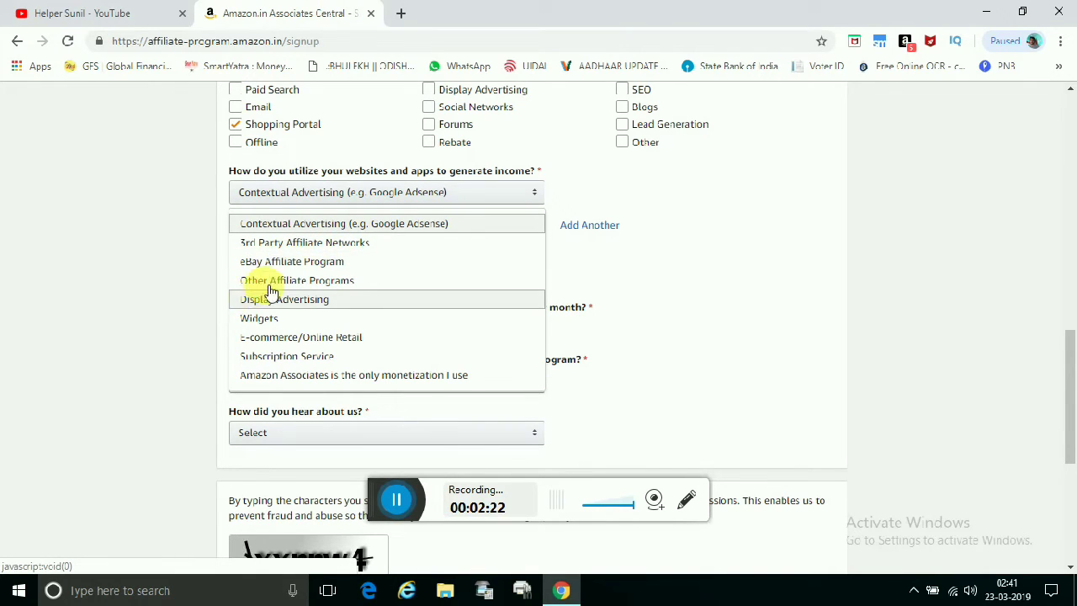
pyautogui.click(288, 242)
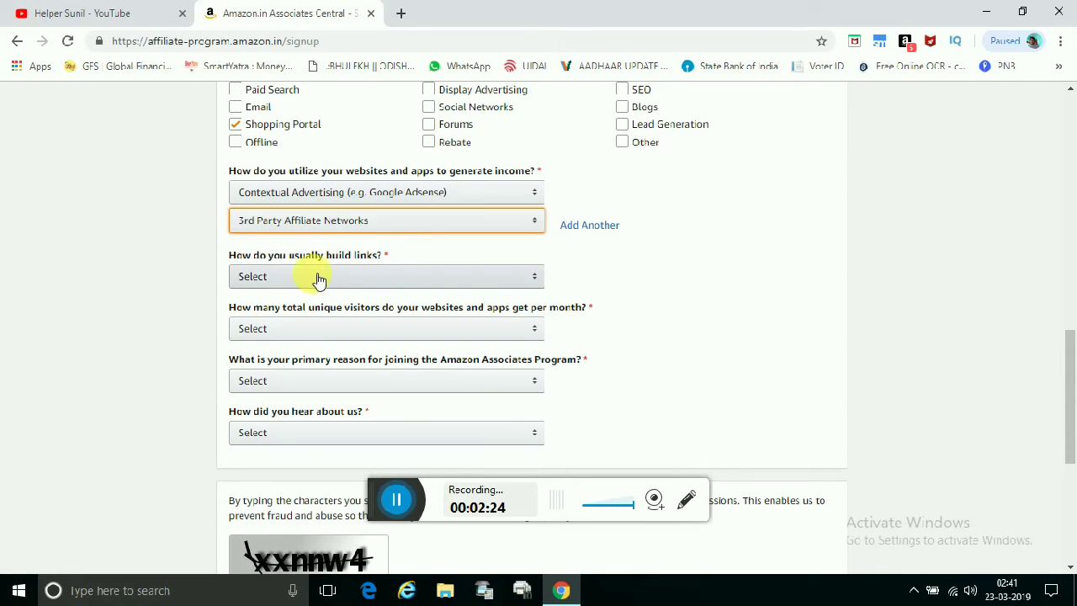
pyautogui.click(353, 277)
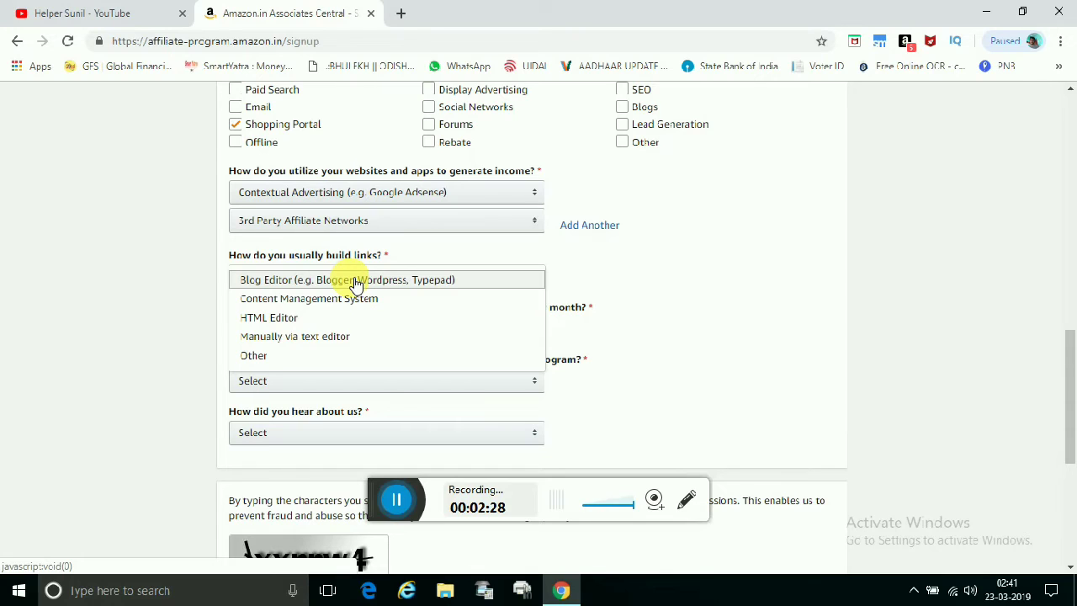
pyautogui.click(271, 358)
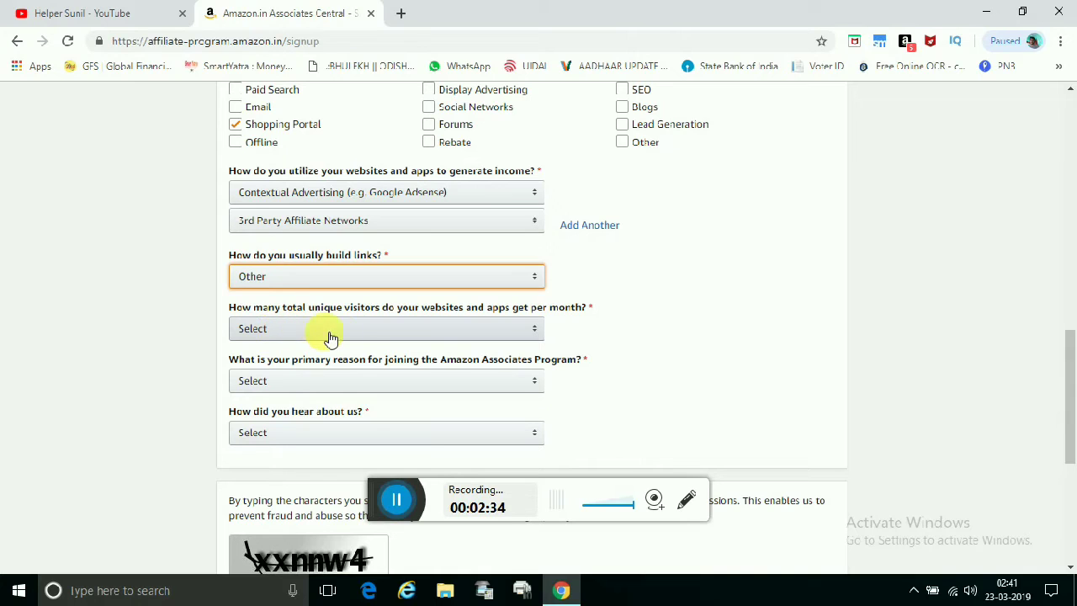
# - Answer Less than 500 monthly visitors, Useful Content for my Site, and Online Search as referral
pyautogui.click(355, 340)
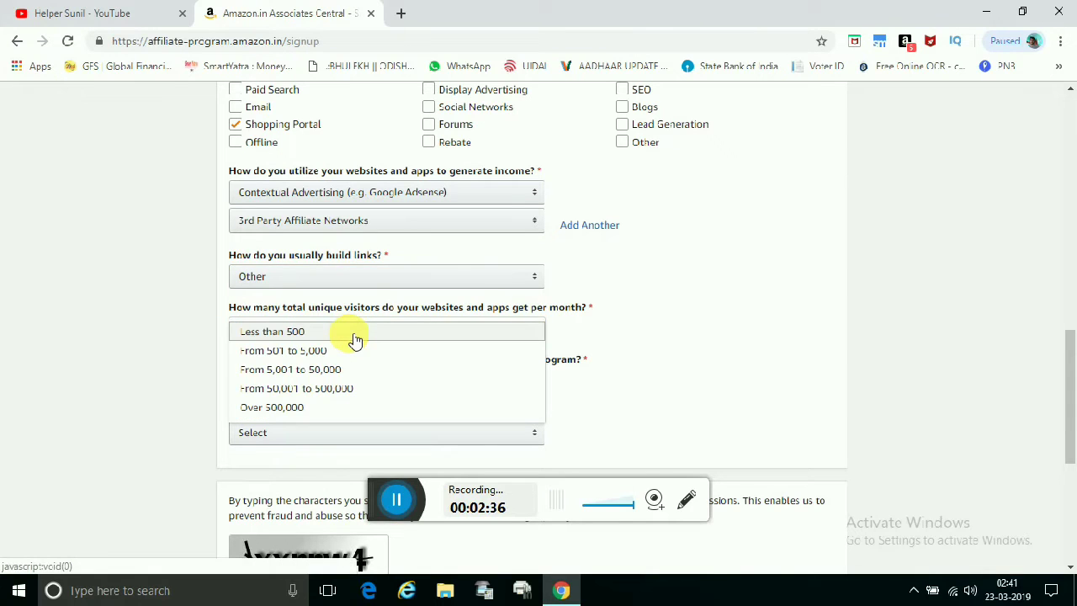
pyautogui.click(355, 336)
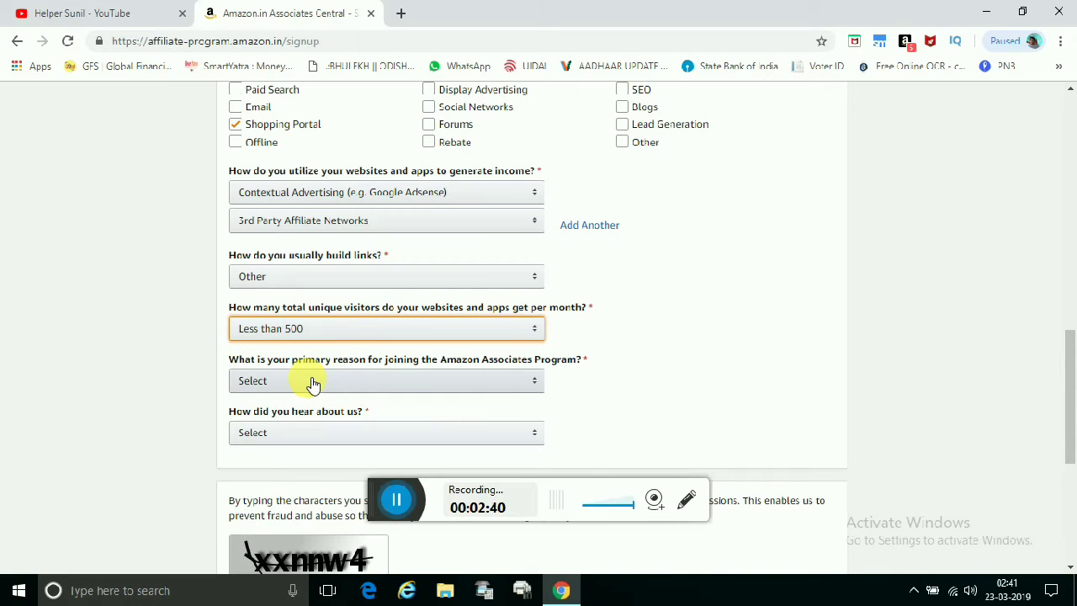
pyautogui.click(382, 384)
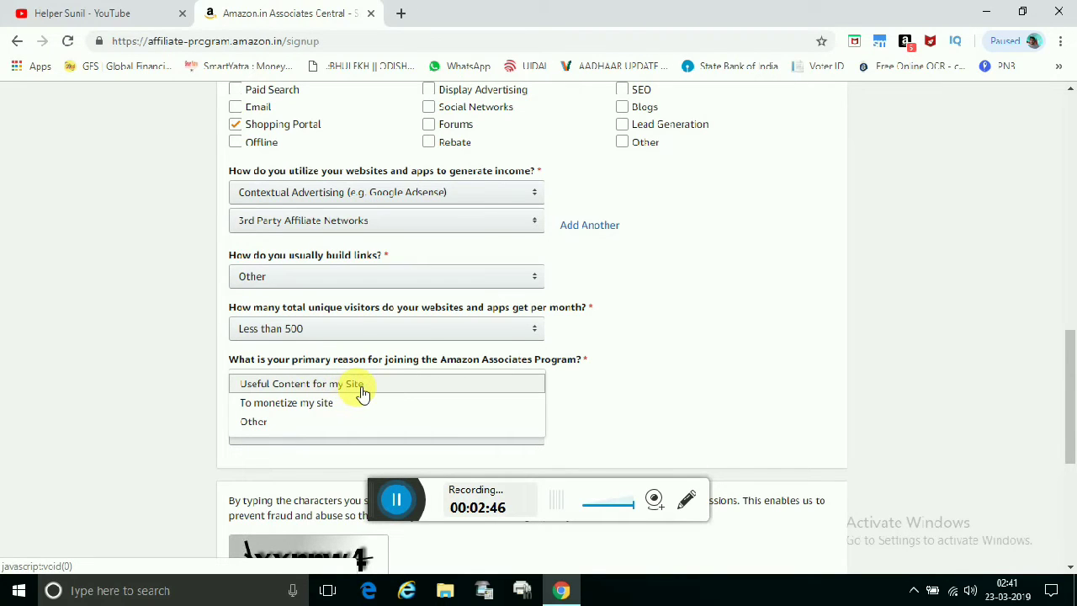
pyautogui.click(284, 384)
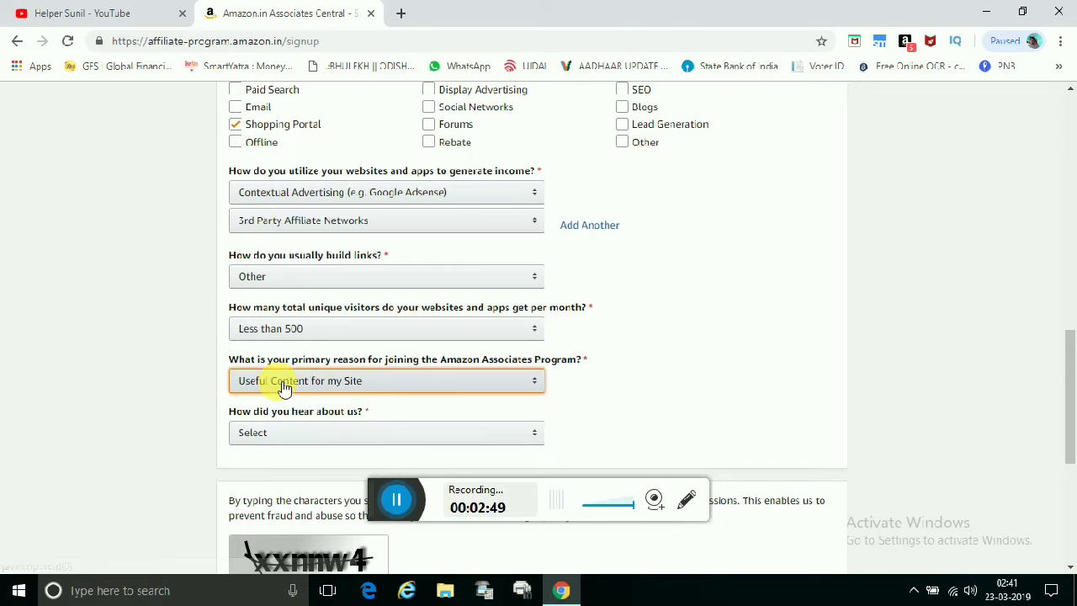
pyautogui.click(364, 437)
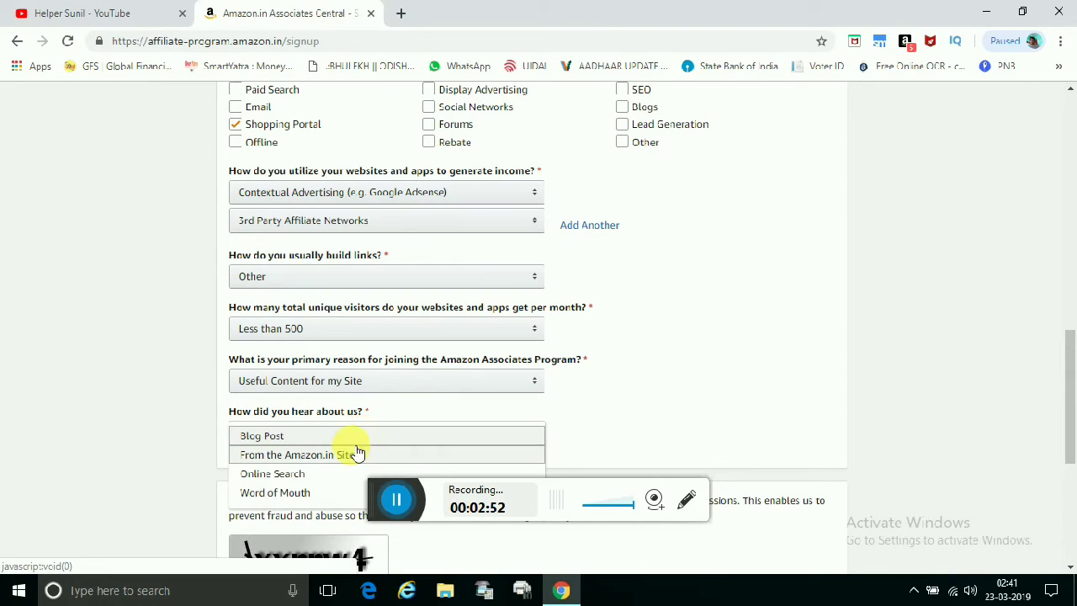
pyautogui.click(284, 474)
# - Enter the captcha characters from the distorted image into the security-check field
pyautogui.scroll(-2, 289, 471)
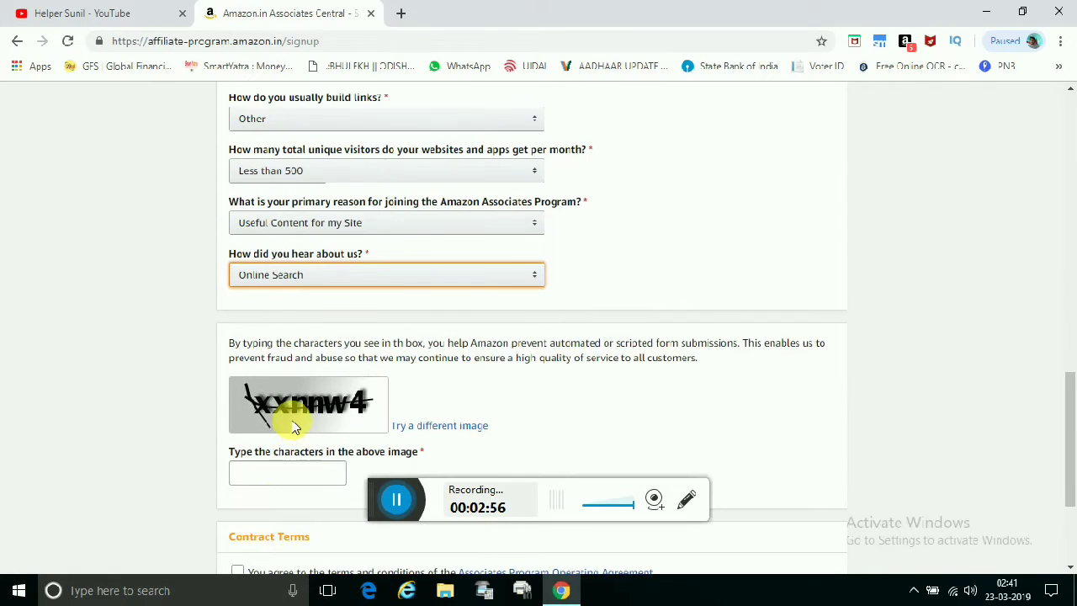
pyautogui.click(290, 480)
pyautogui.write('xxnn')
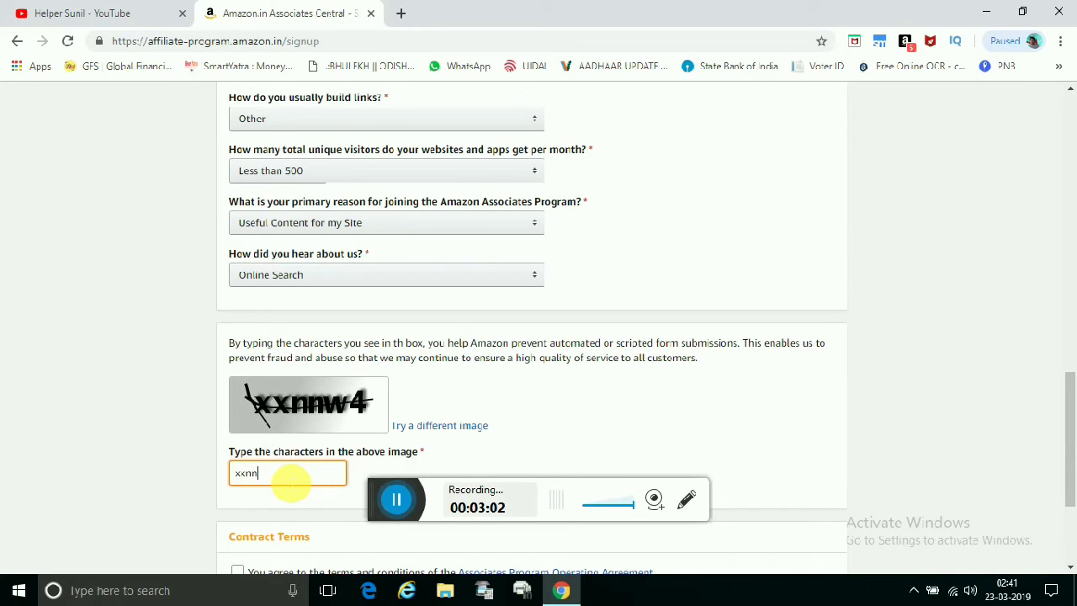
pyautogui.write('w4')
# - Accept the Associates Program Operating Agreement and submit the application with Finish
pyautogui.scroll(-1, 286, 483)
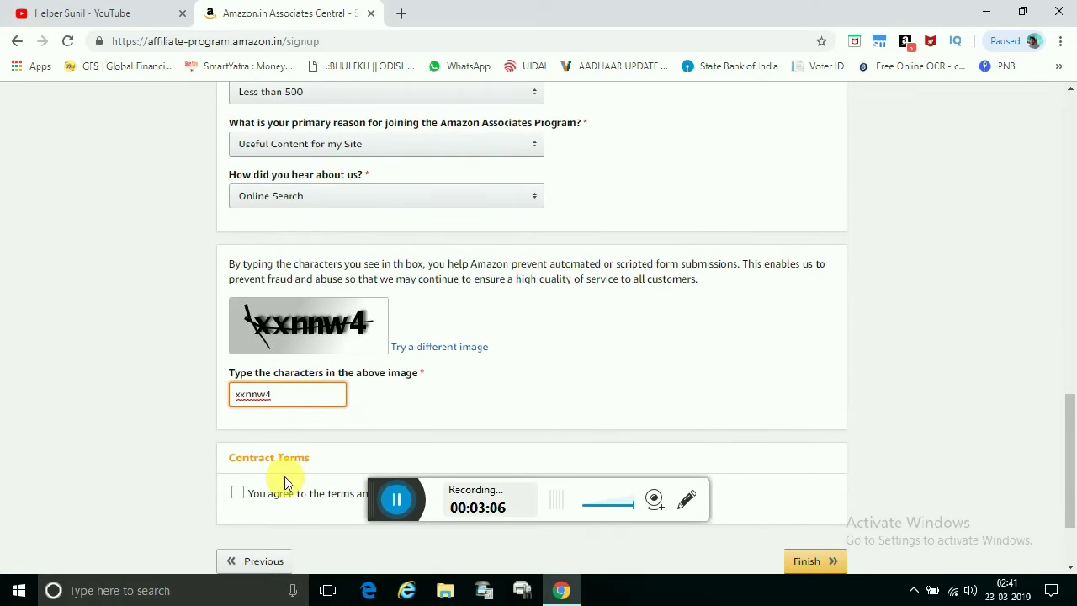
pyautogui.click(239, 495)
pyautogui.scroll(-2, 286, 450)
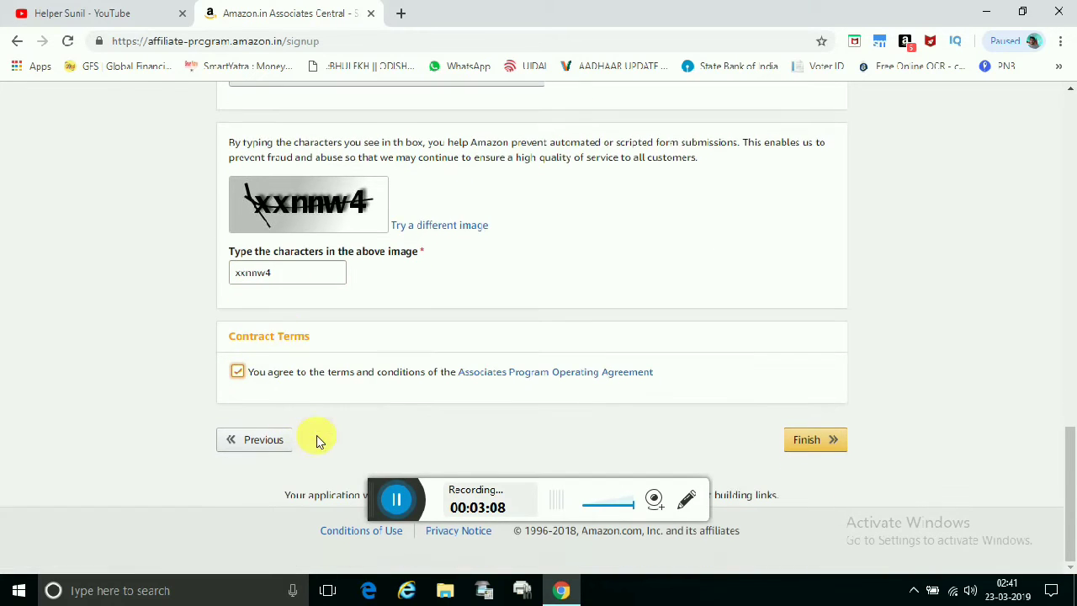
pyautogui.click(805, 441)
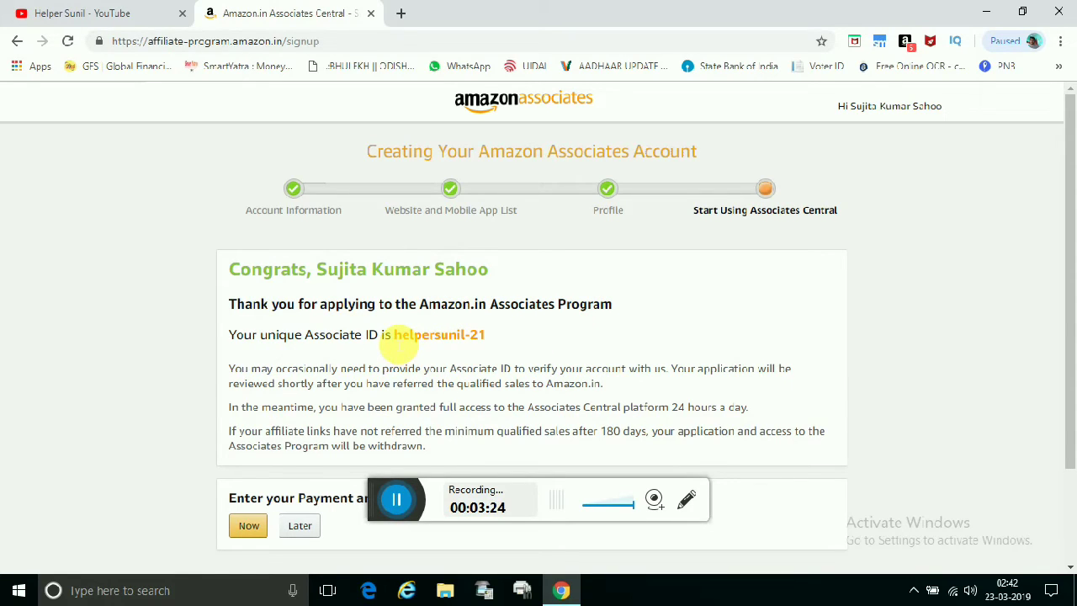
pyautogui.moveTo(393, 335); pyautogui.dragTo(560, 339)
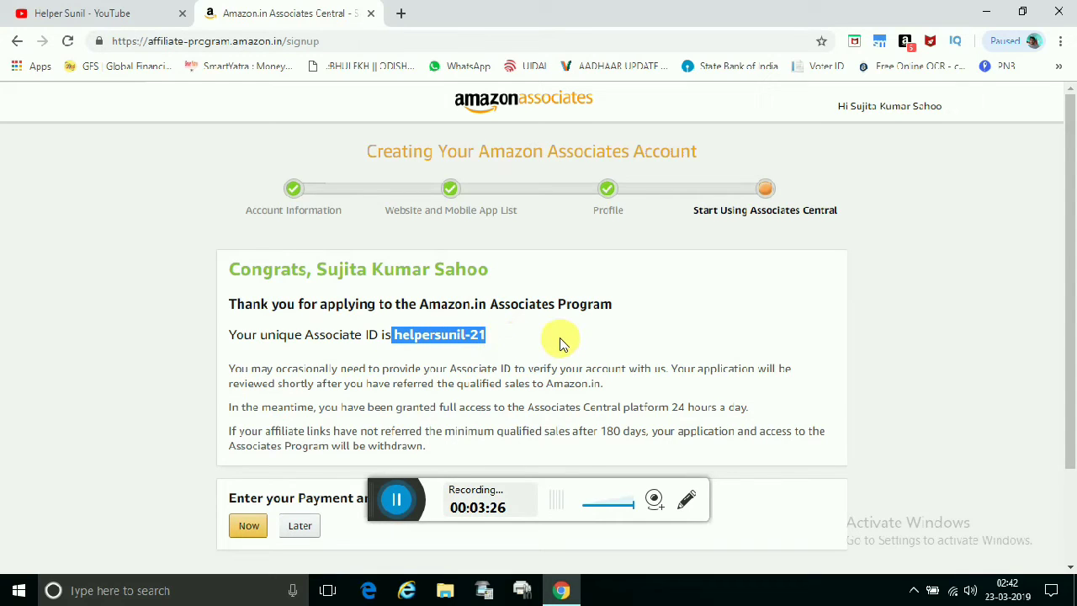
pyautogui.click(561, 344)
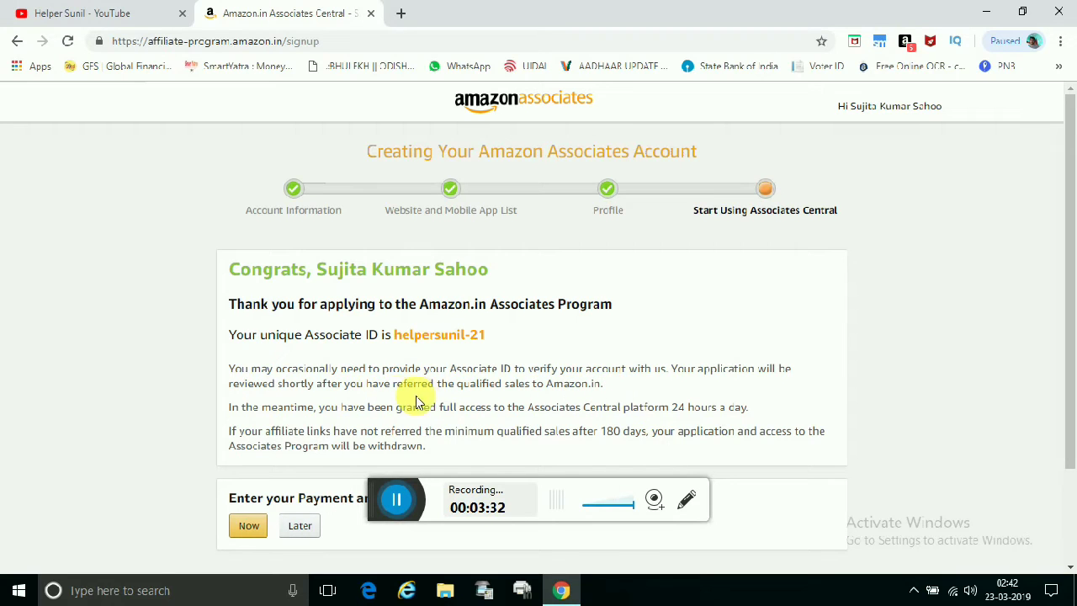
pyautogui.scroll(-1, 445, 404)
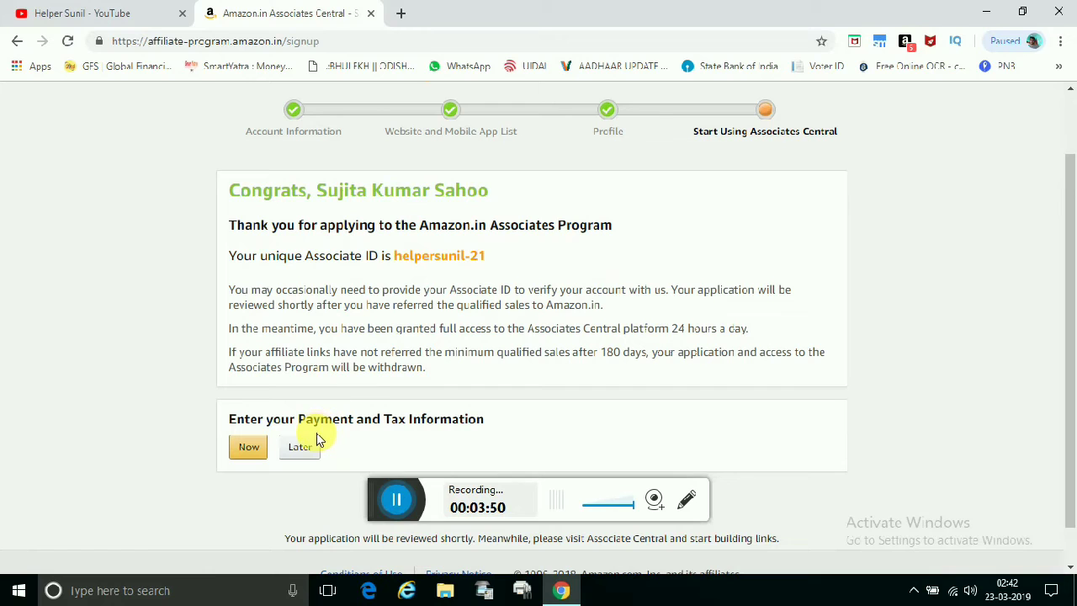
pyautogui.scroll(-1, 396, 374)
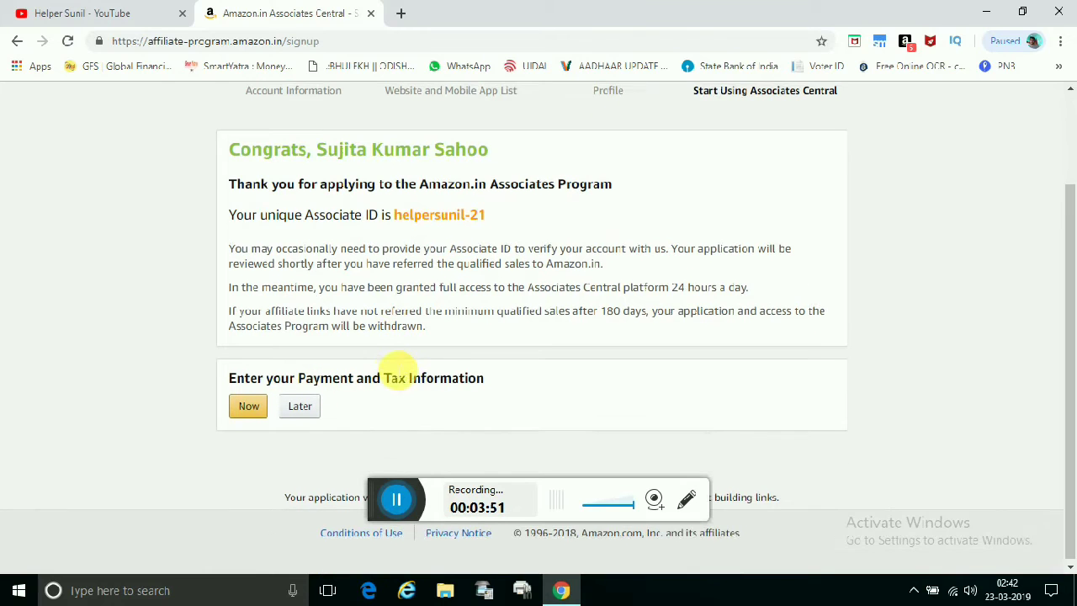
# - Go to payment and tax information now and enter the Permanent Account Number
pyautogui.click(247, 404)
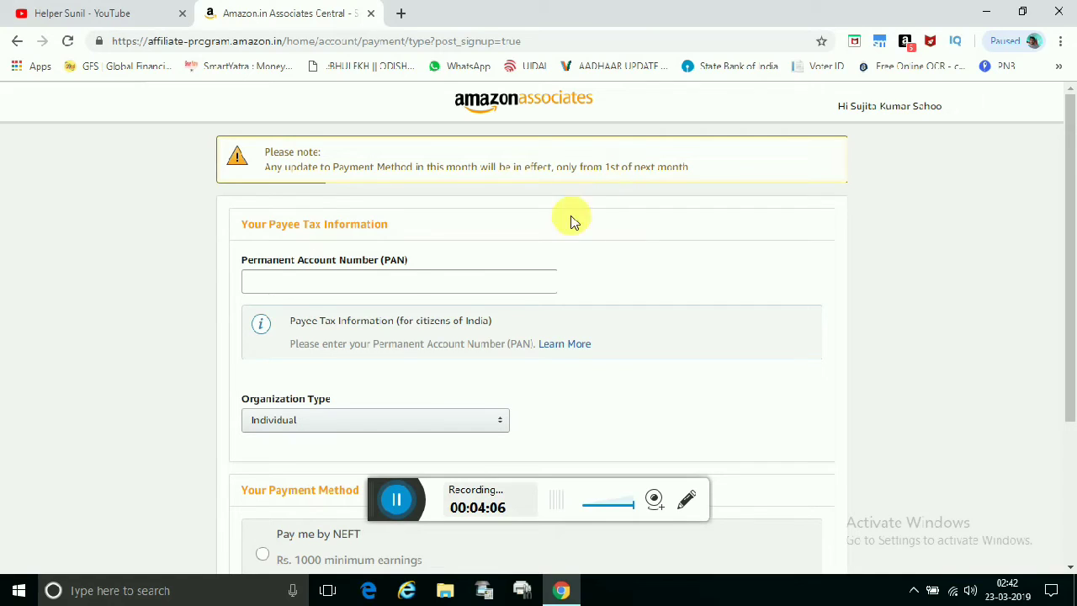
pyautogui.click(344, 285)
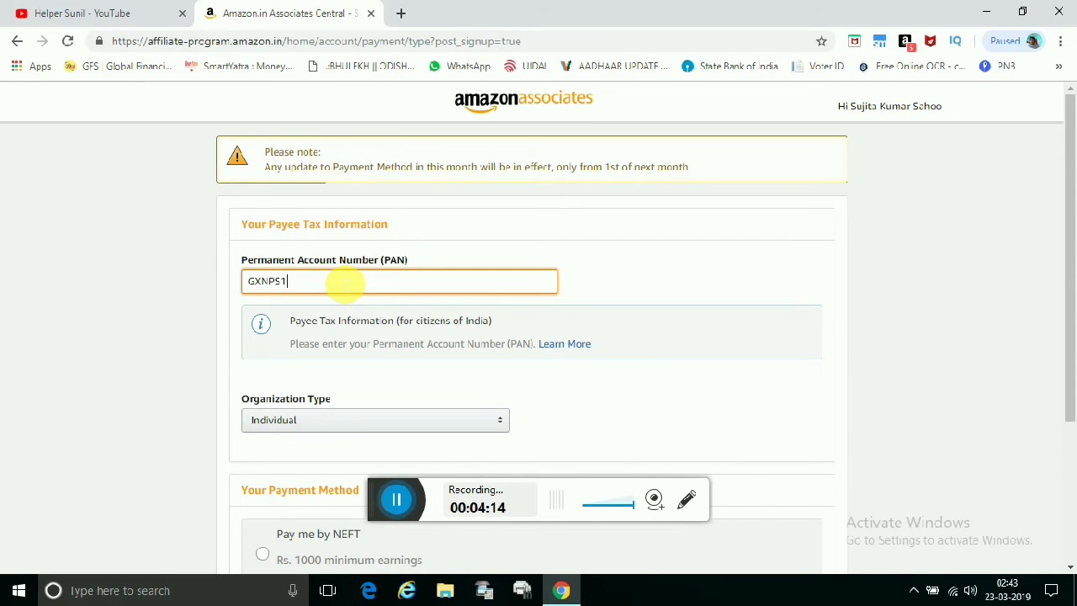
pyautogui.write('82R')
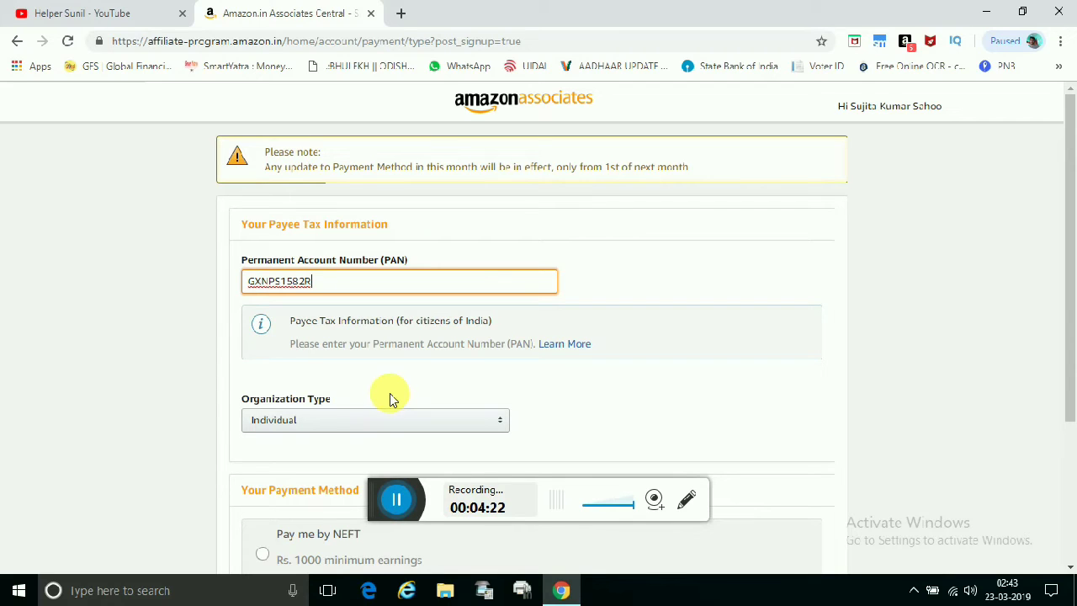
# - Keep Individual as the organization type and choose to be paid by NEFT
pyautogui.click(371, 425)
pyautogui.click(368, 423)
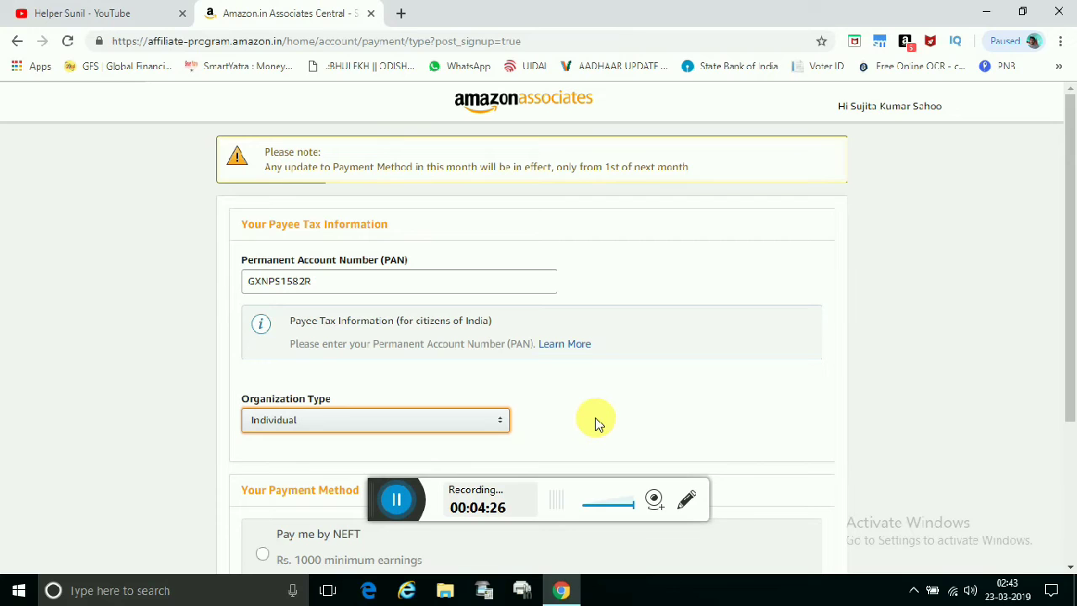
pyautogui.scroll(-5, 596, 420)
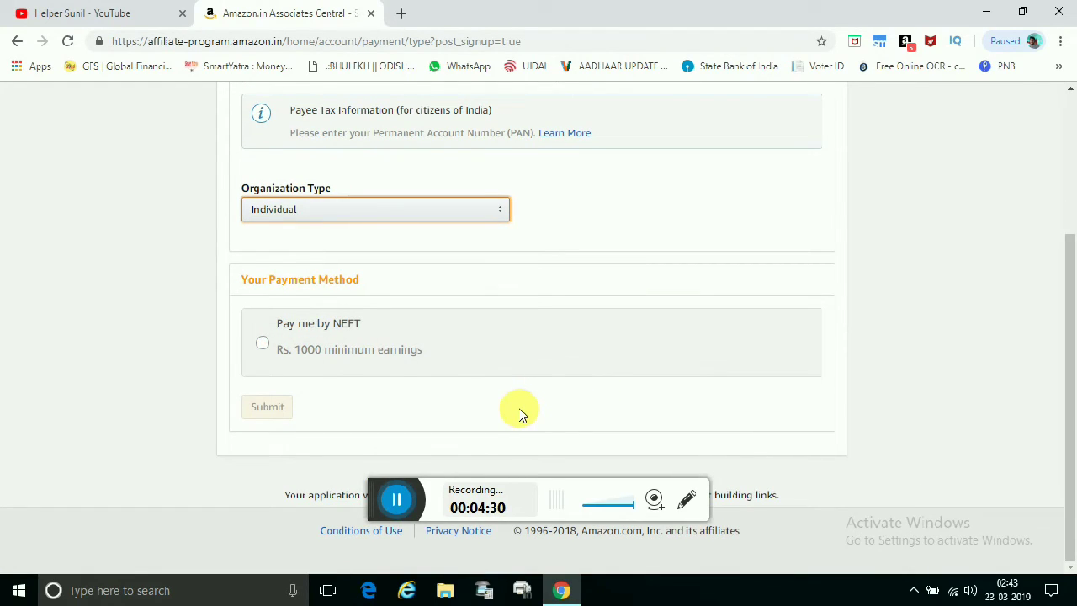
pyautogui.click(264, 344)
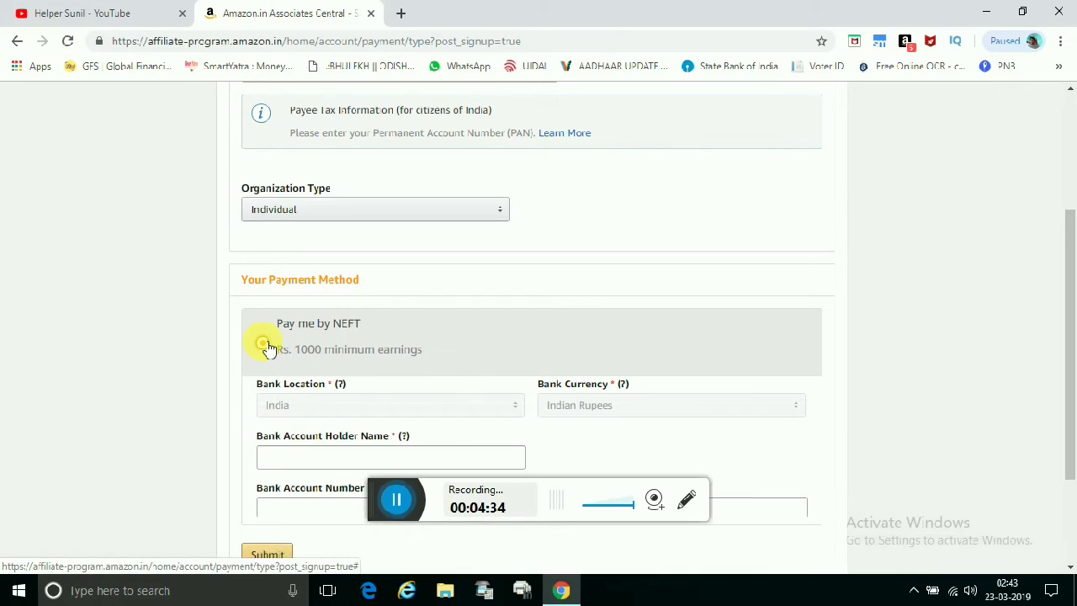
# - Enter the account holder's name, the bank account number, and its confirmation
pyautogui.scroll(-2, 168, 366)
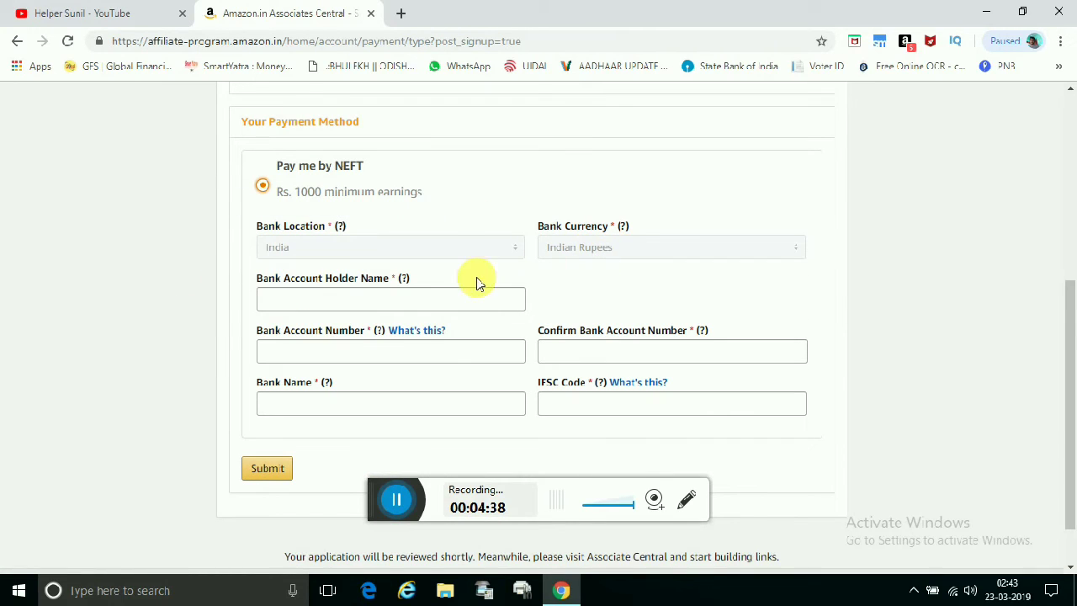
pyautogui.click(368, 308)
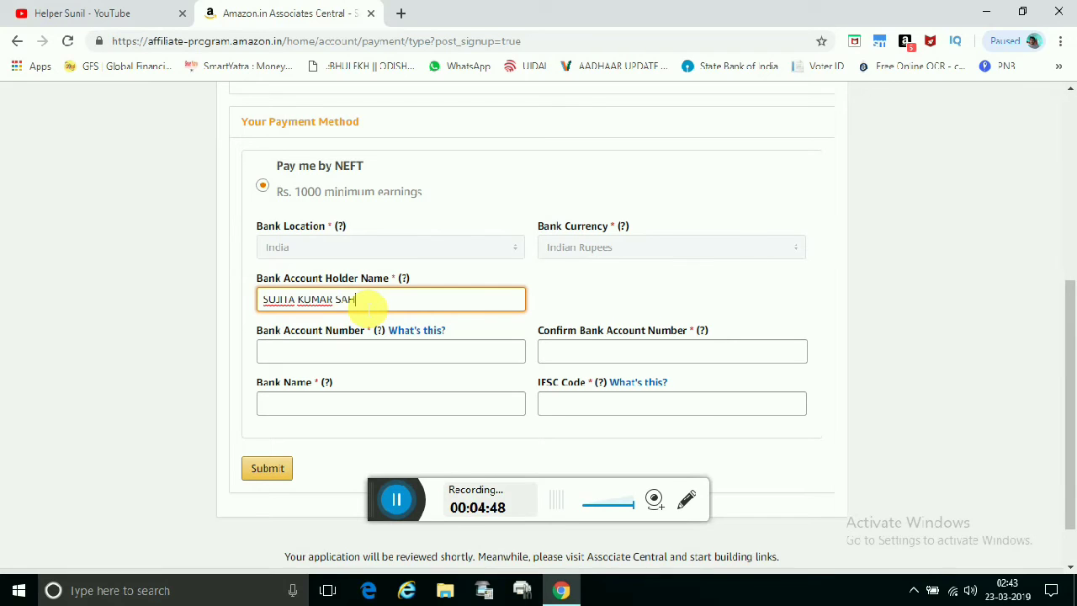
pyautogui.press('Tab')
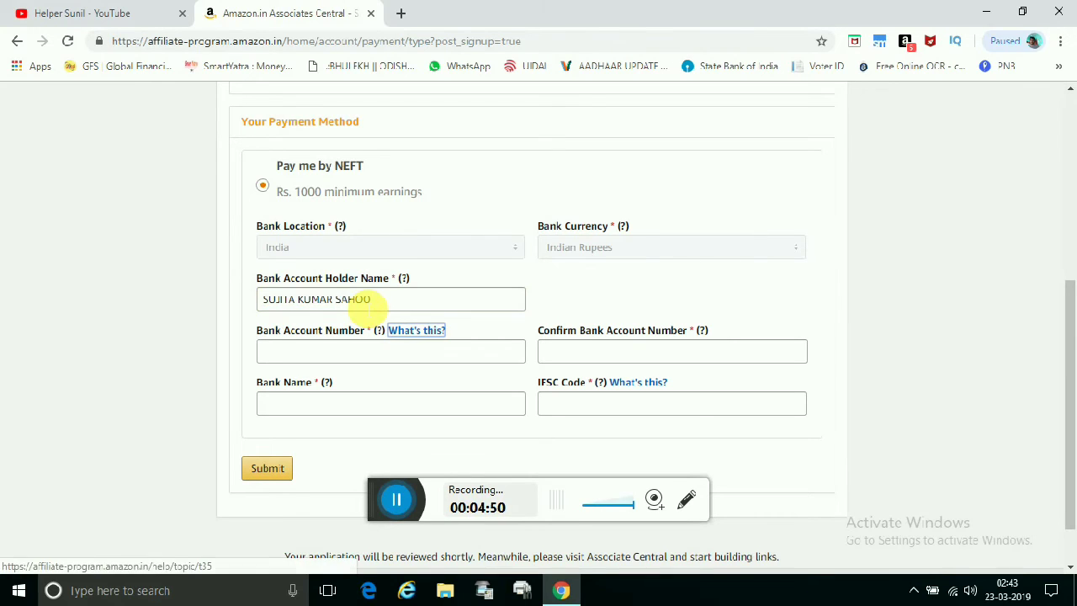
pyautogui.click(365, 355)
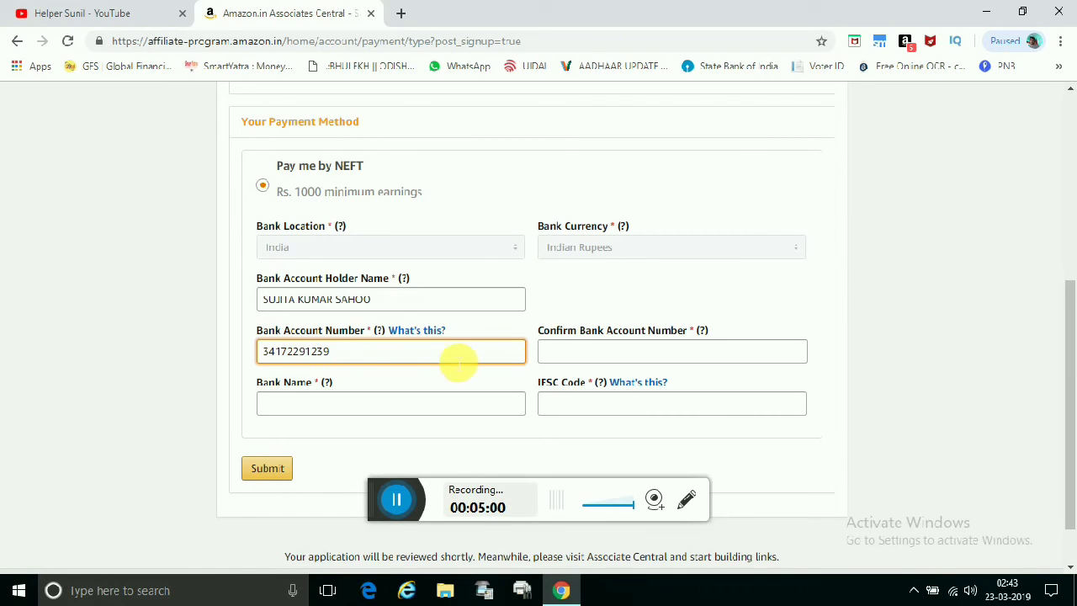
pyautogui.click(560, 360)
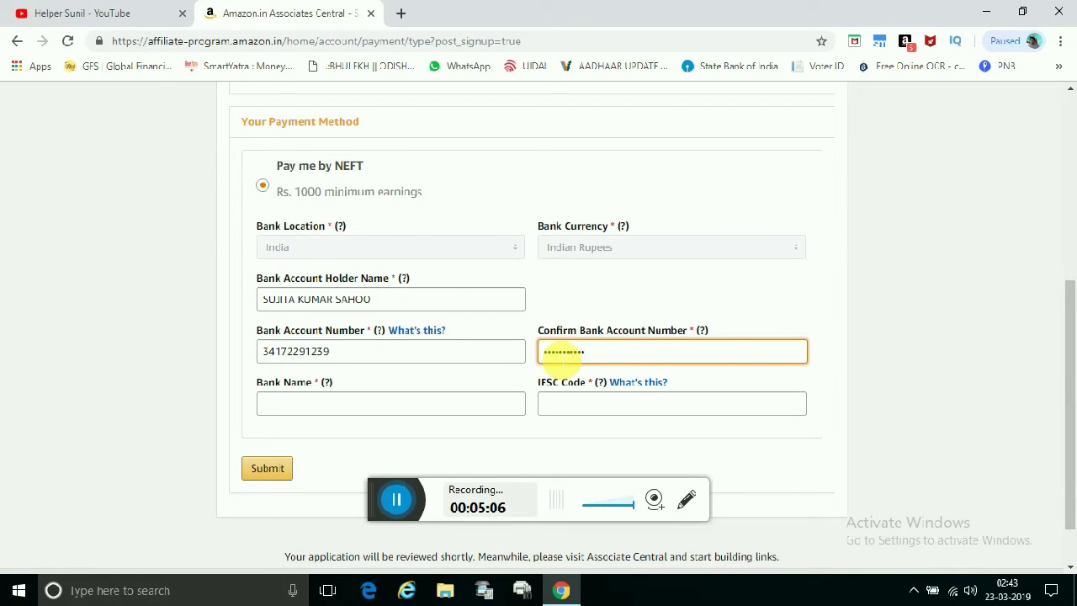
# - Enter STATE BANK OF INDIA as bank name and the branch IFSC code
pyautogui.click(392, 406)
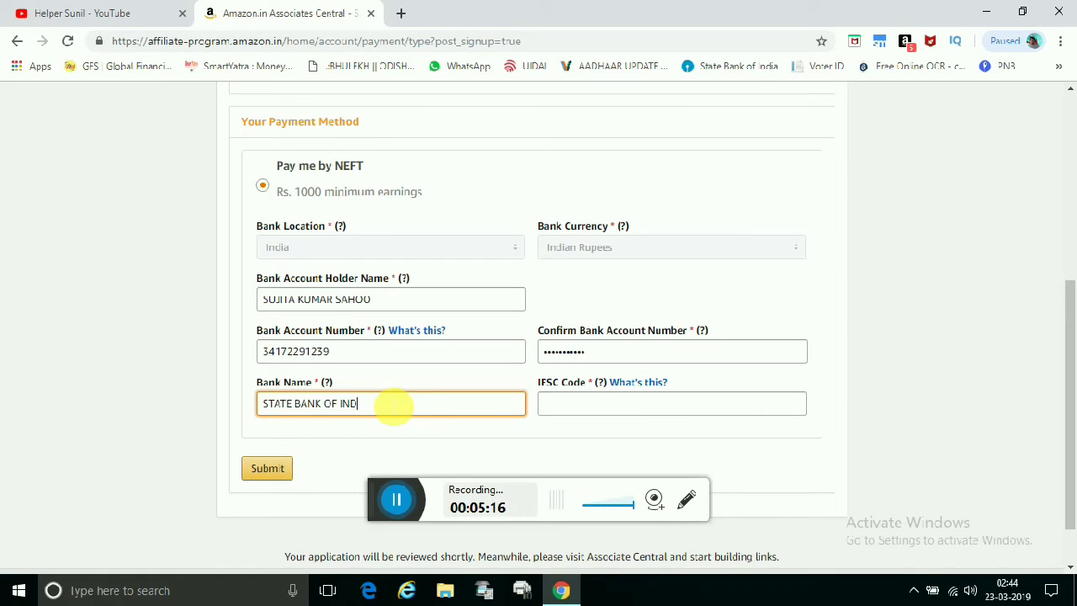
pyautogui.click(563, 407)
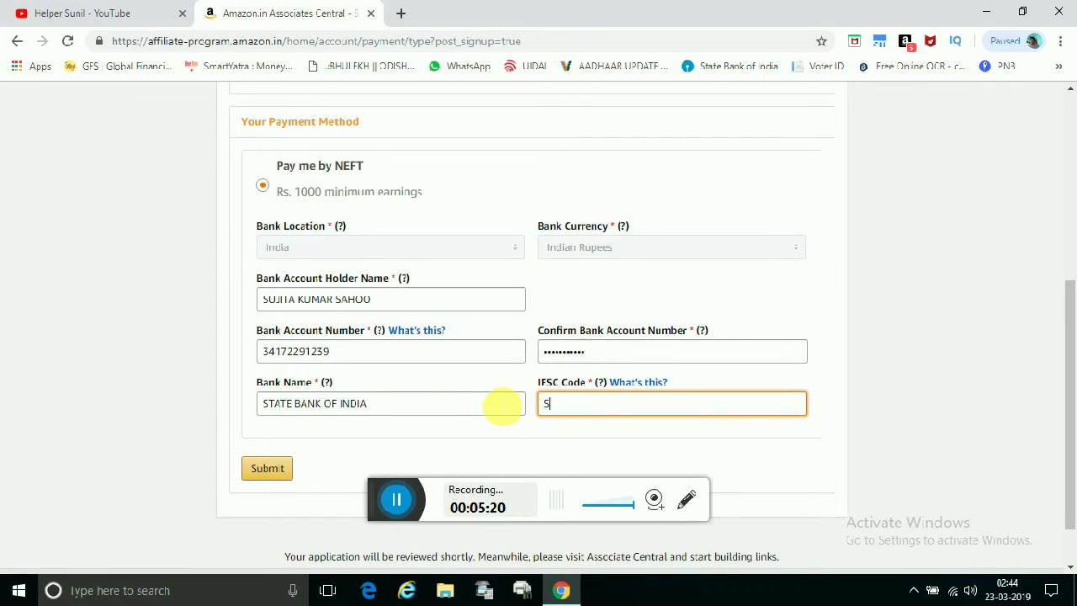
pyautogui.write('SBIN0012042')
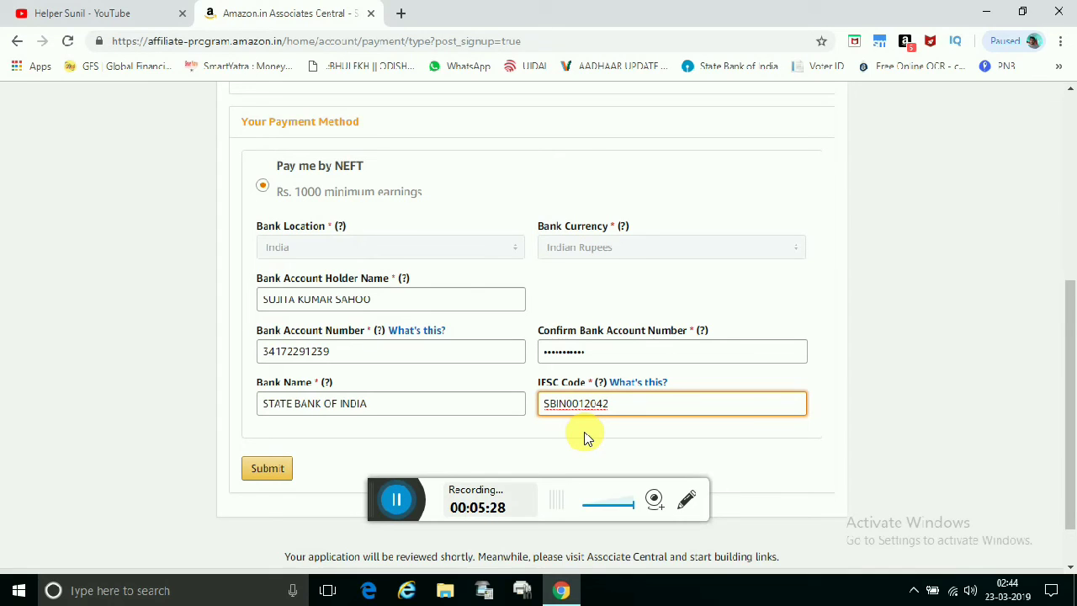
pyautogui.scroll(-1, 586, 437)
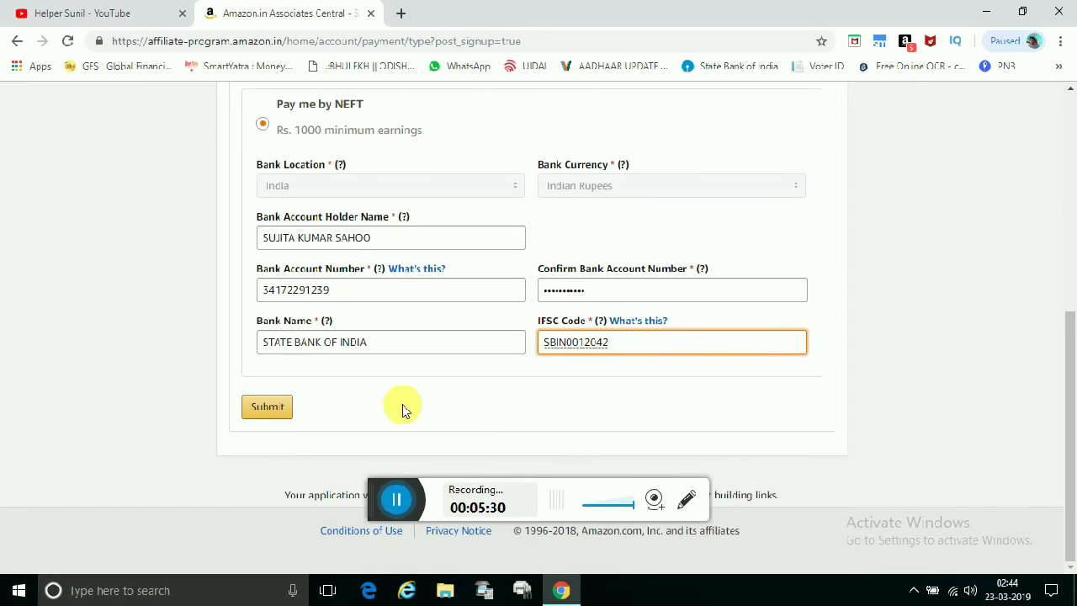
# - Submit the NEFT bank details, dismiss the welcome overlay, and flip through the banner carousel
pyautogui.click(285, 419)
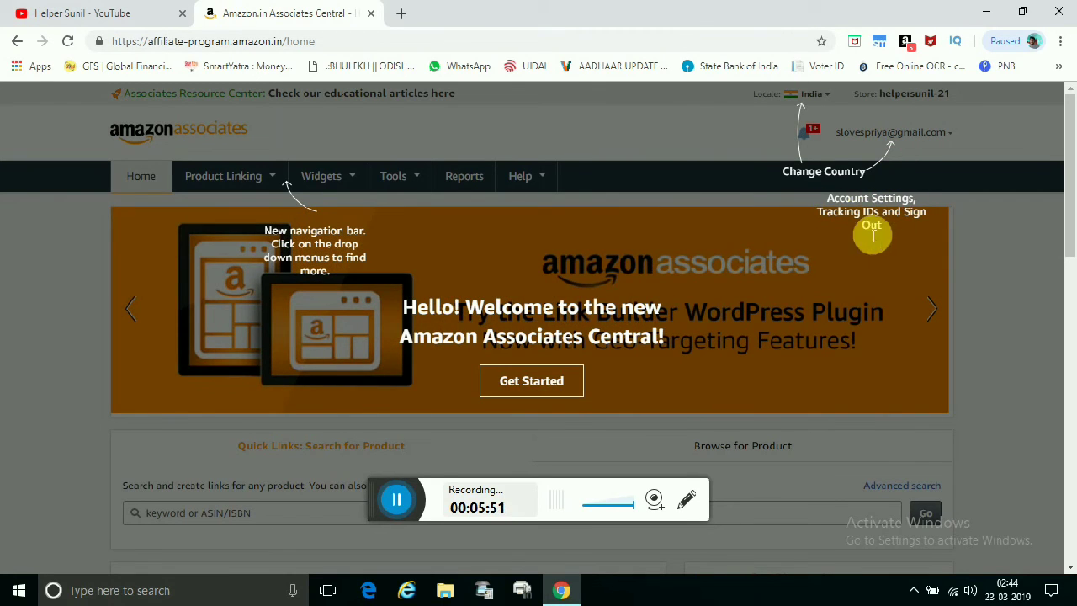
pyautogui.click(532, 381)
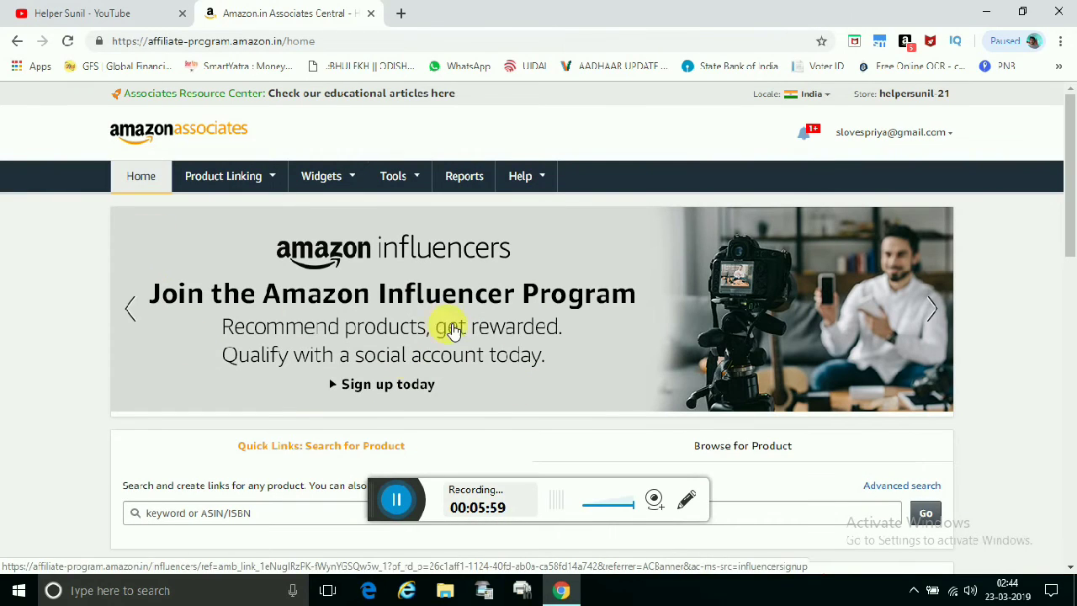
pyautogui.click(931, 308)
pyautogui.click(931, 308)
pyautogui.scroll(-3, 316, 353)
pyautogui.scroll(-7, 316, 354)
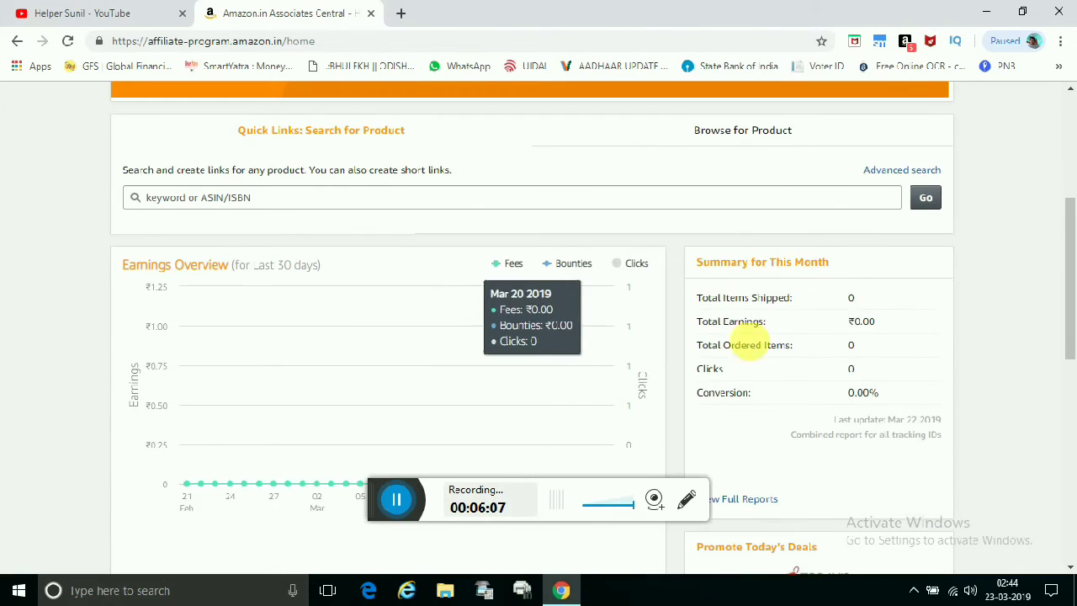
# - Page through the Recommended for You products and review the ₹0.00 earnings overview
pyautogui.moveTo(444, 406)
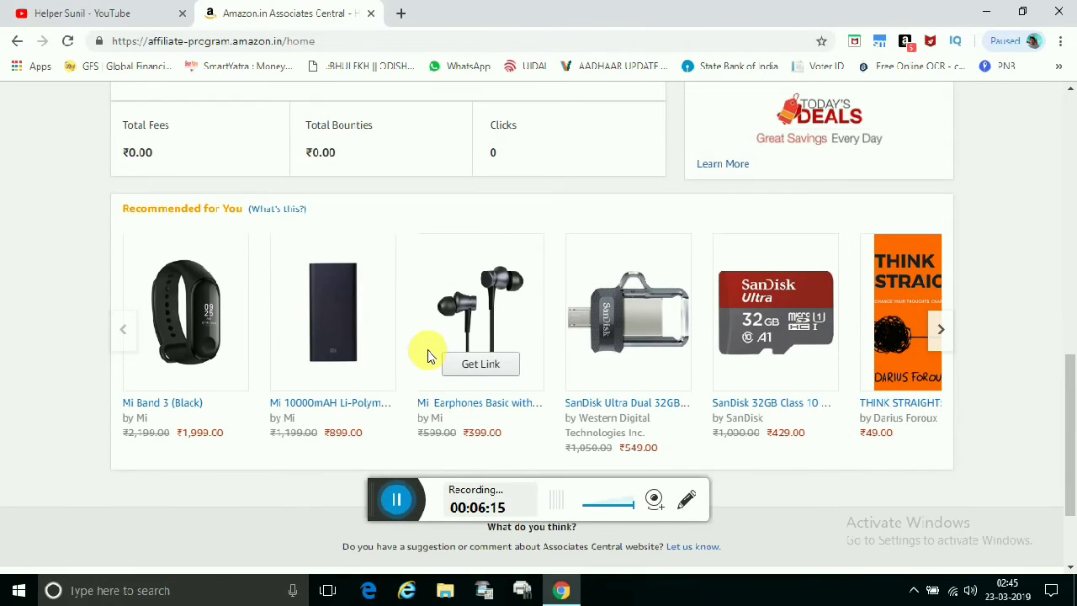
pyautogui.click(944, 333)
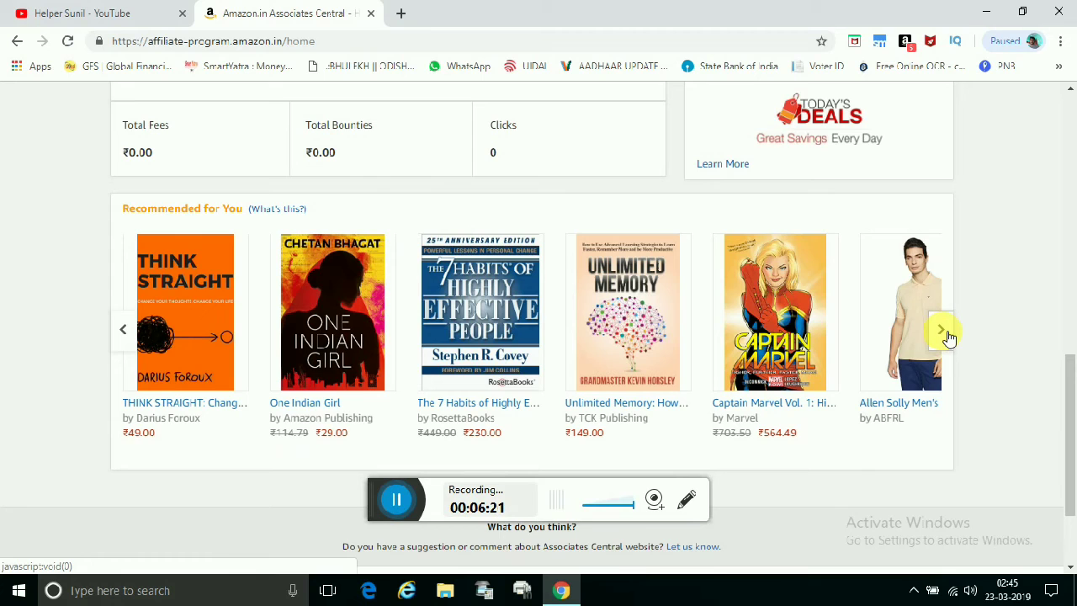
pyautogui.click(943, 333)
pyautogui.click(944, 333)
pyautogui.click(944, 333)
pyautogui.scroll(-2, 841, 353)
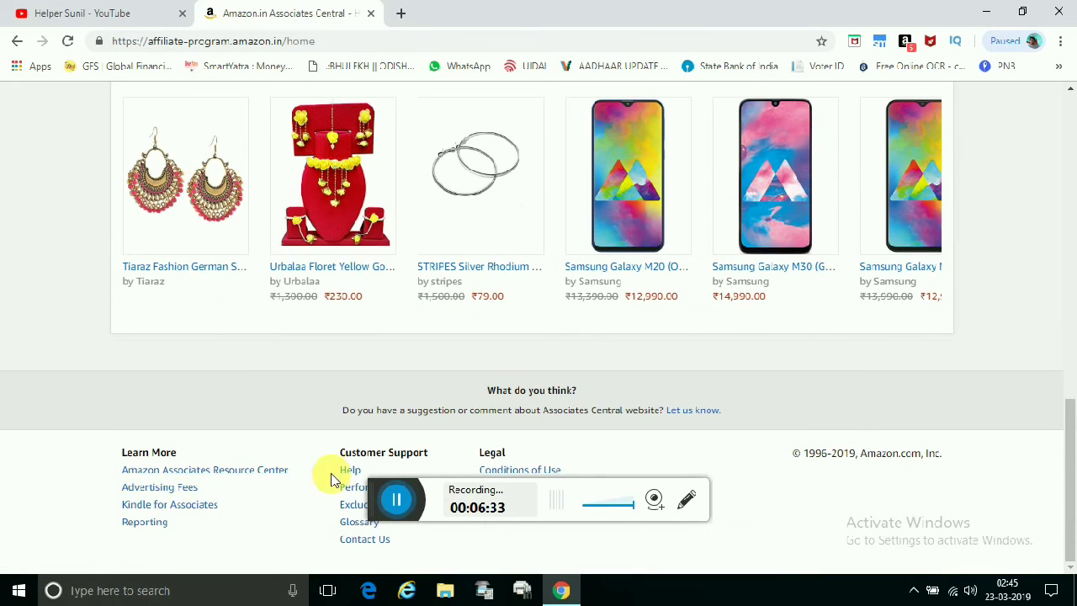
pyautogui.scroll(8, 505, 450)
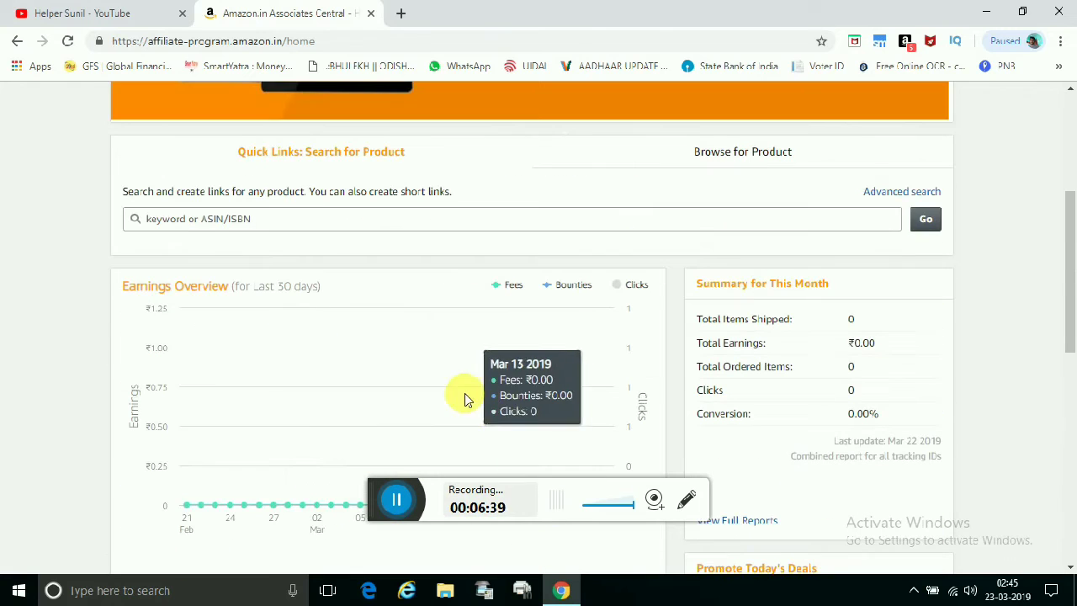
pyautogui.scroll(4, 648, 175)
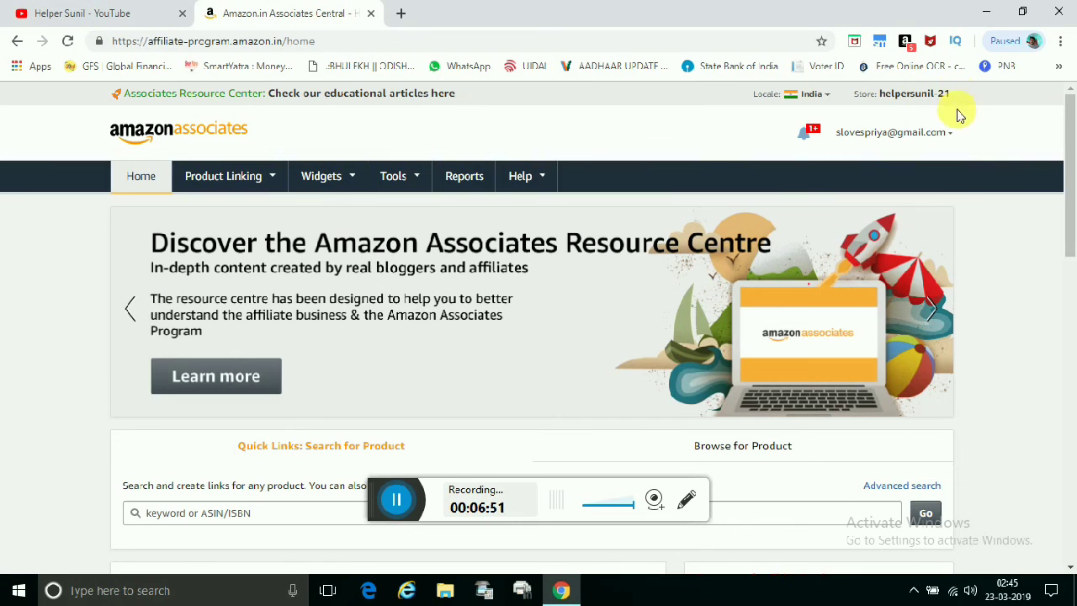
# - Review the Manage Account Users page under Account Settings
pyautogui.click(950, 136)
pyautogui.click(875, 167)
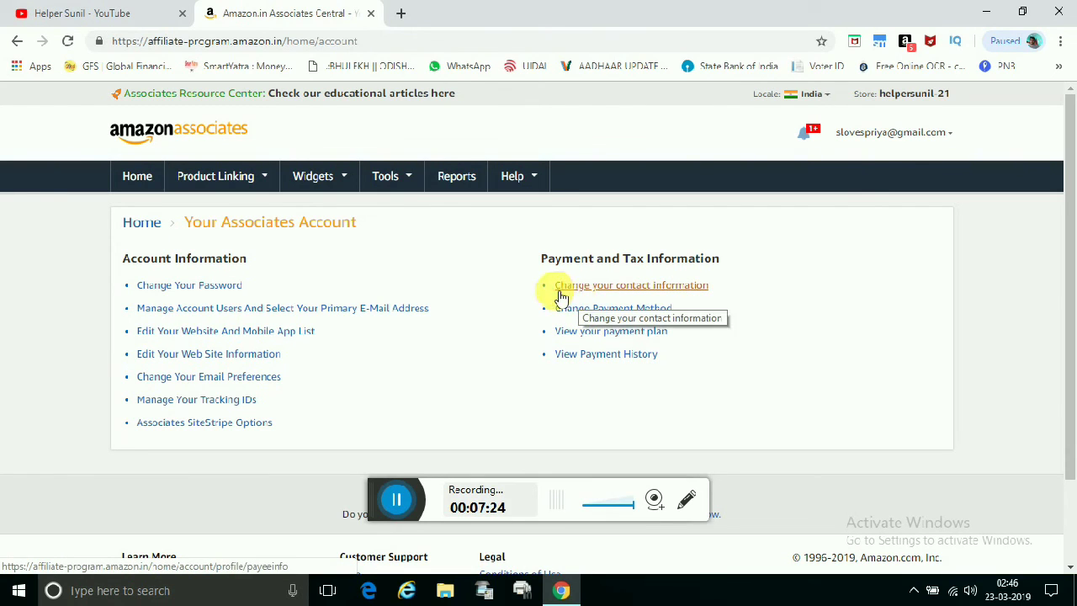
pyautogui.click(308, 315)
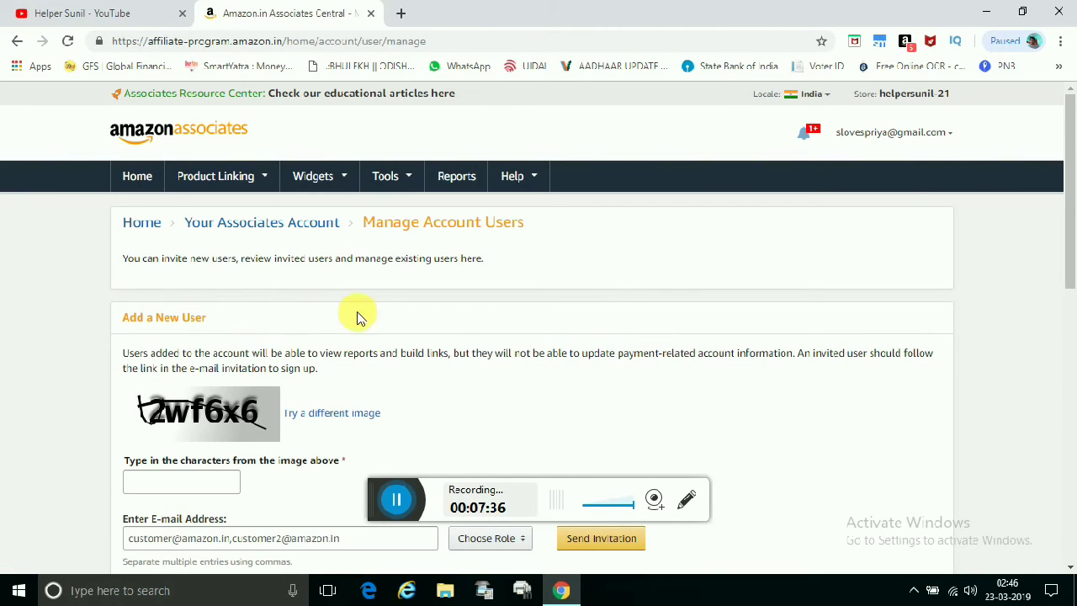
pyautogui.scroll(-1, 328, 360)
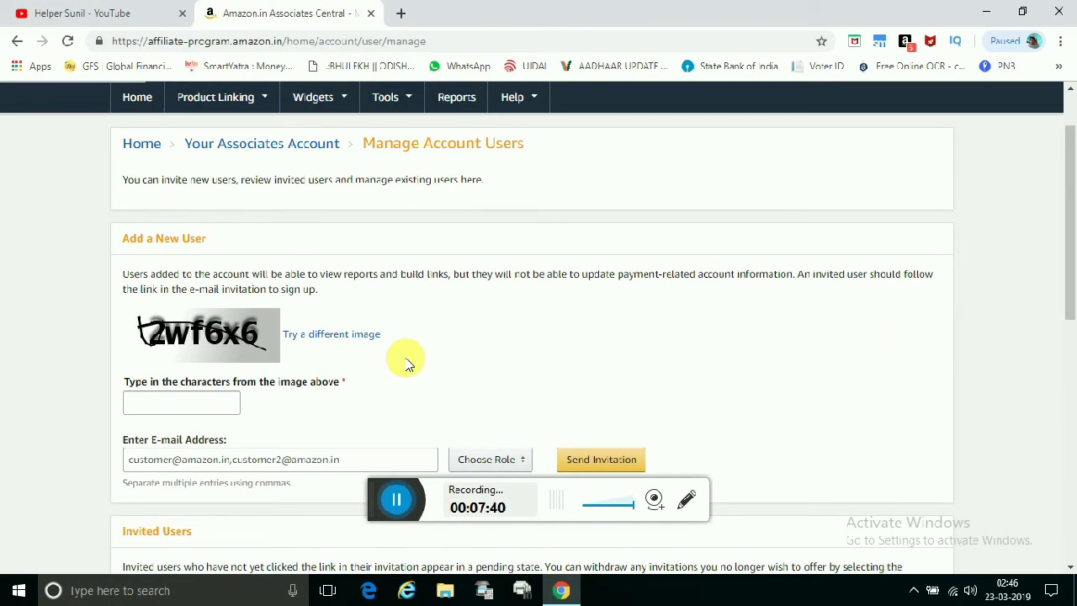
pyautogui.scroll(-2, 404, 361)
pyautogui.scroll(-4, 407, 363)
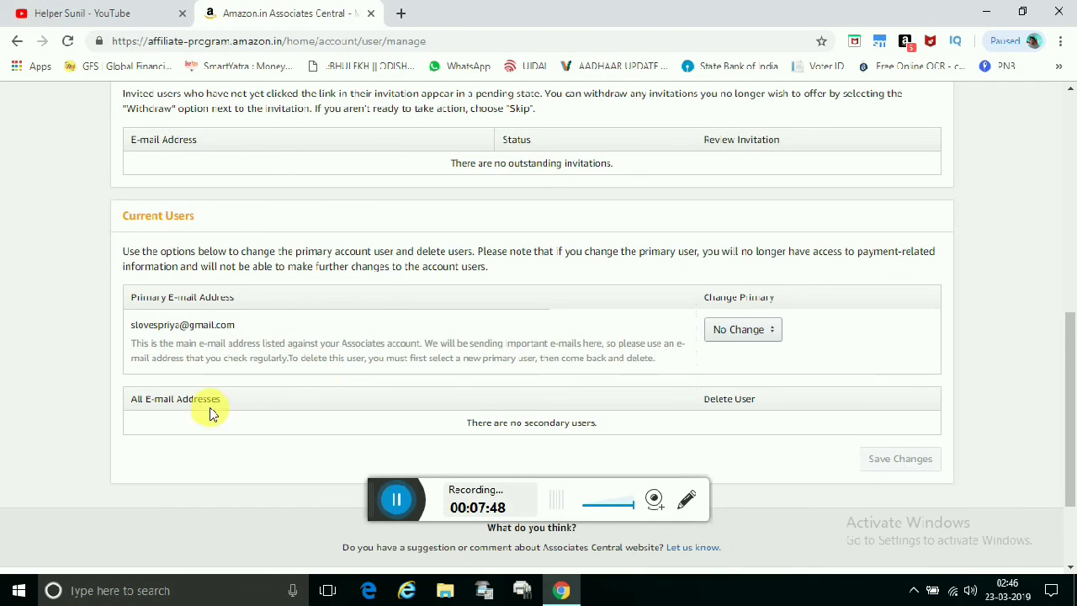
pyautogui.scroll(1, 359, 408)
pyautogui.scroll(3, 359, 408)
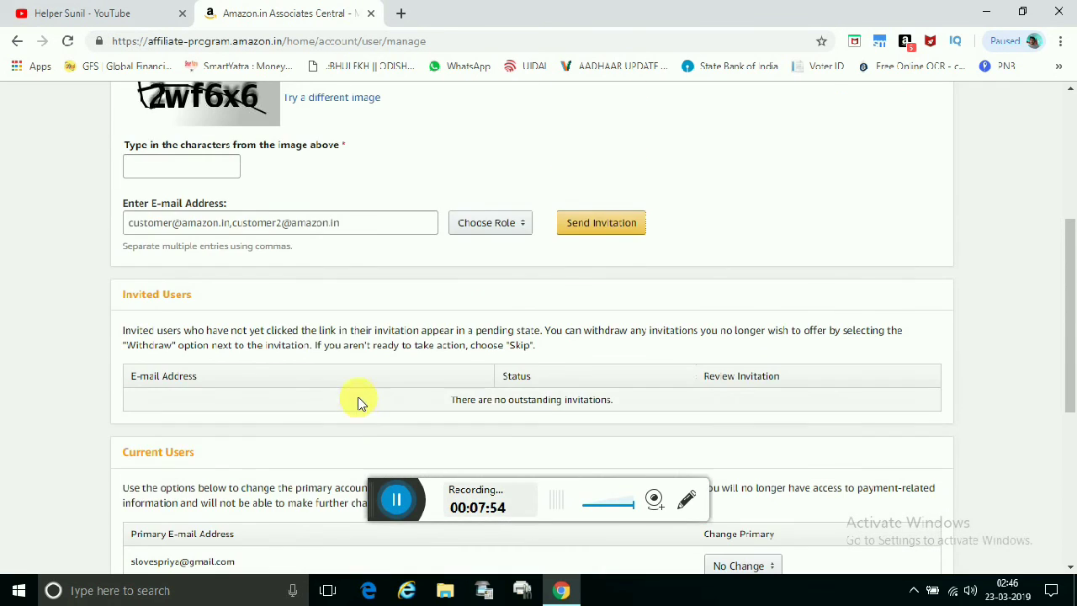
pyautogui.scroll(3, 352, 380)
# - Go to Product Linking > Product Links to search products for links
pyautogui.moveTo(215, 176)
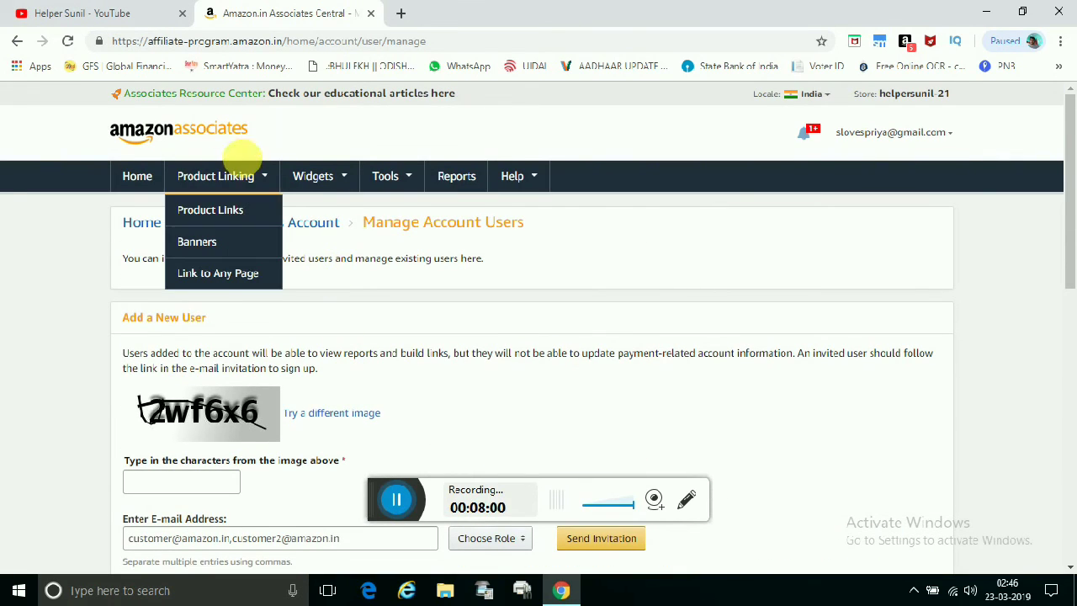
pyautogui.click(220, 210)
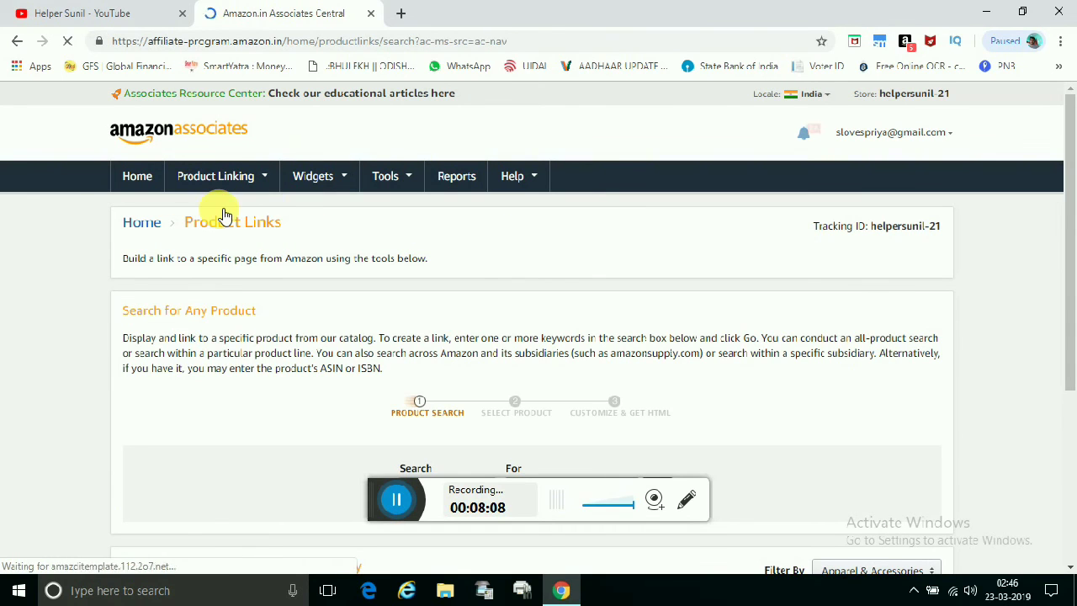
pyautogui.scroll(-1, 395, 311)
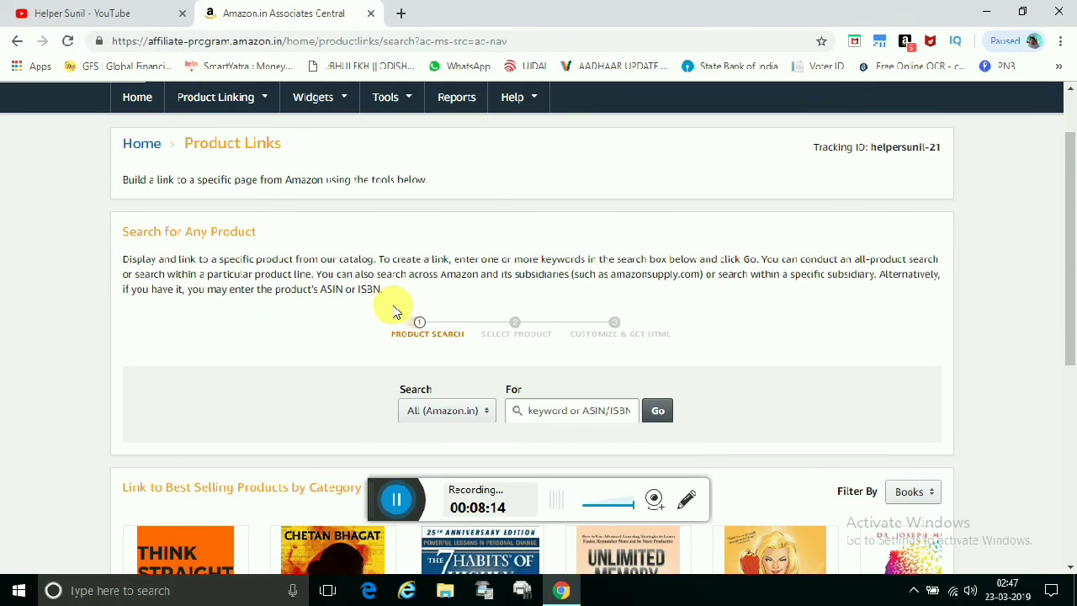